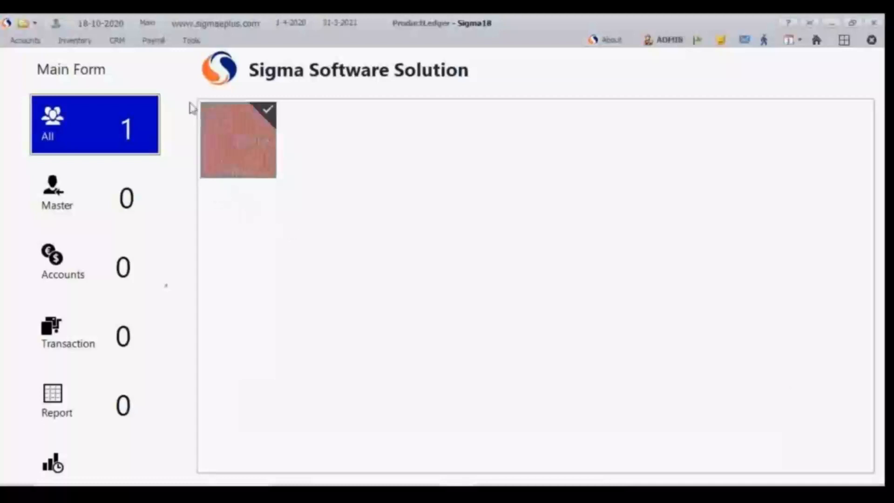
# Step: Open the Product Ledger report from the inventory reports
pyautogui.click(87, 45)
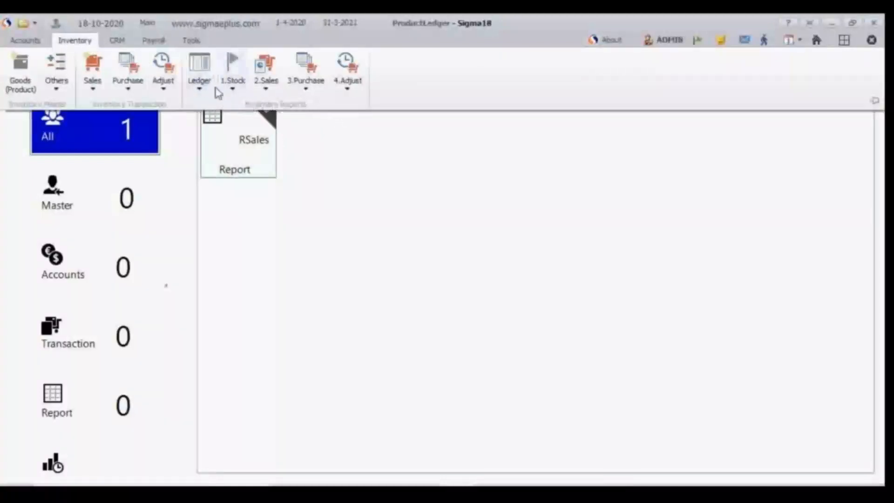
pyautogui.click(204, 87)
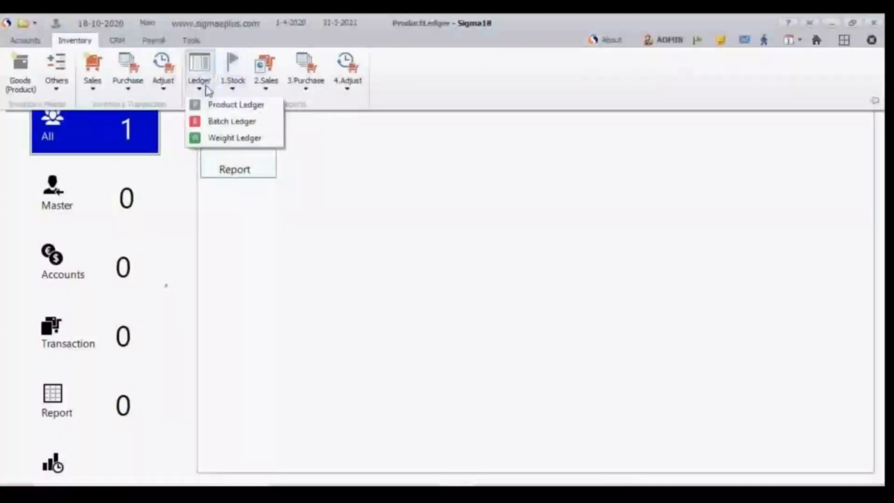
pyautogui.click(230, 106)
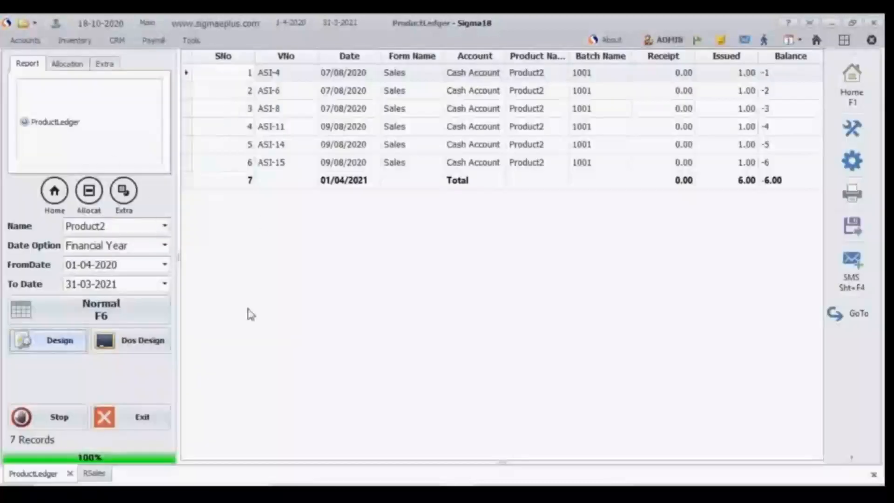
# Step: Open the Sales report from the inventory reports
pyautogui.click(84, 43)
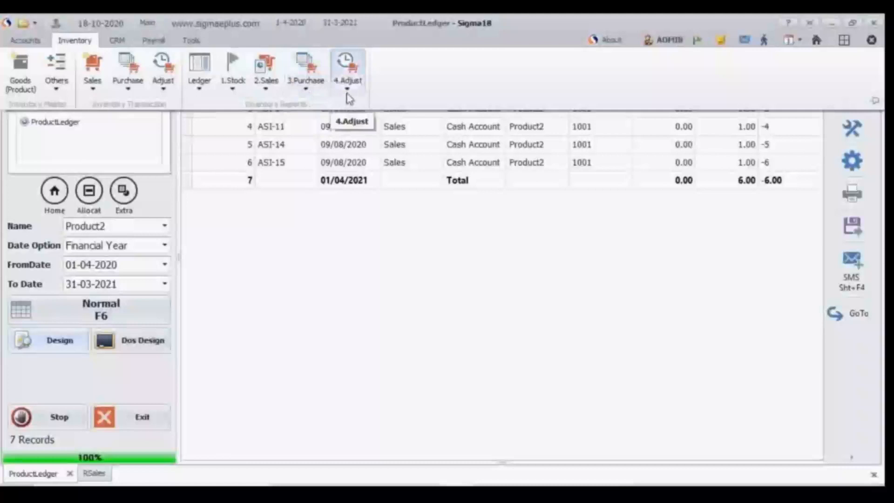
pyautogui.click(265, 88)
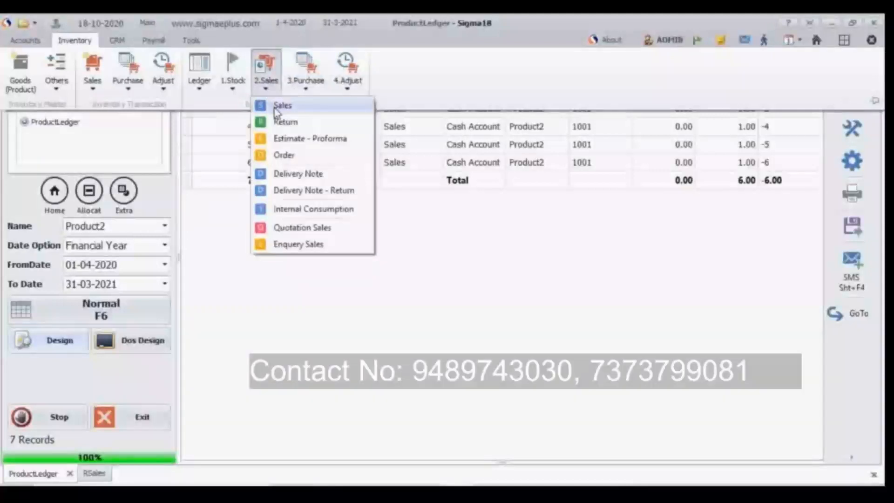
pyautogui.click(276, 107)
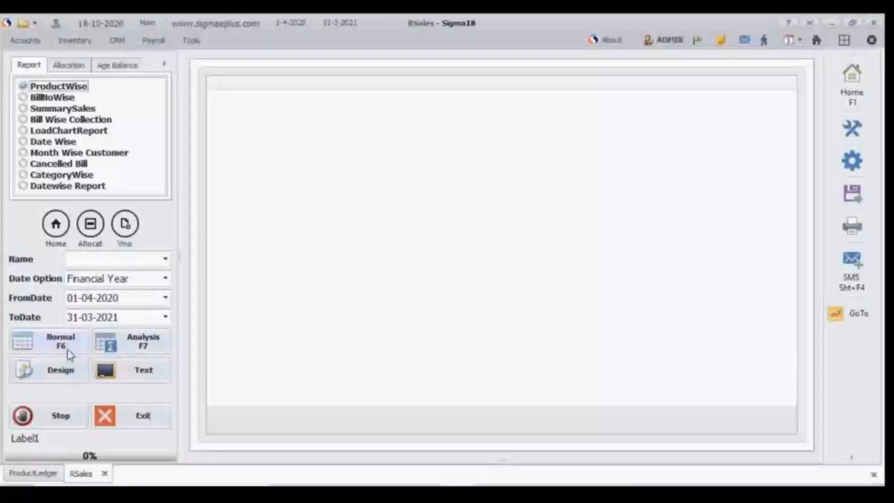
# Step: Generate the normal ProductWise sales report for the Financial Year and add a Sum summary to the GST column
pyautogui.click(166, 279)
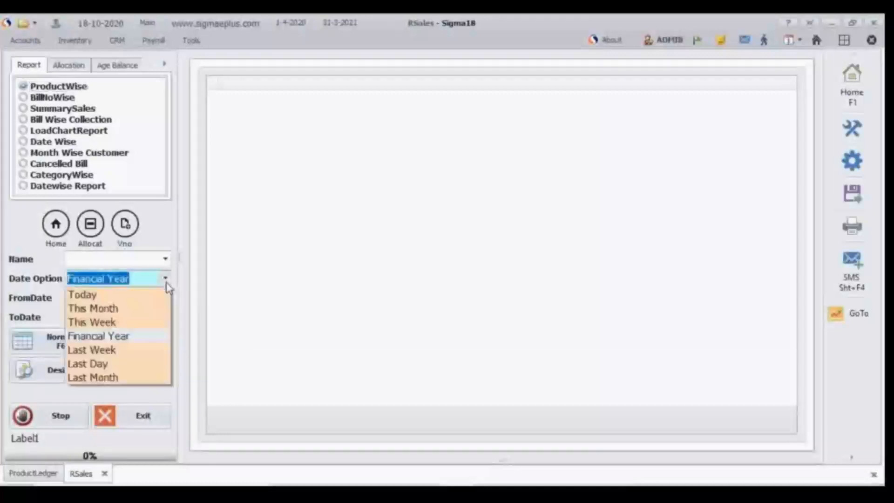
pyautogui.click(166, 283)
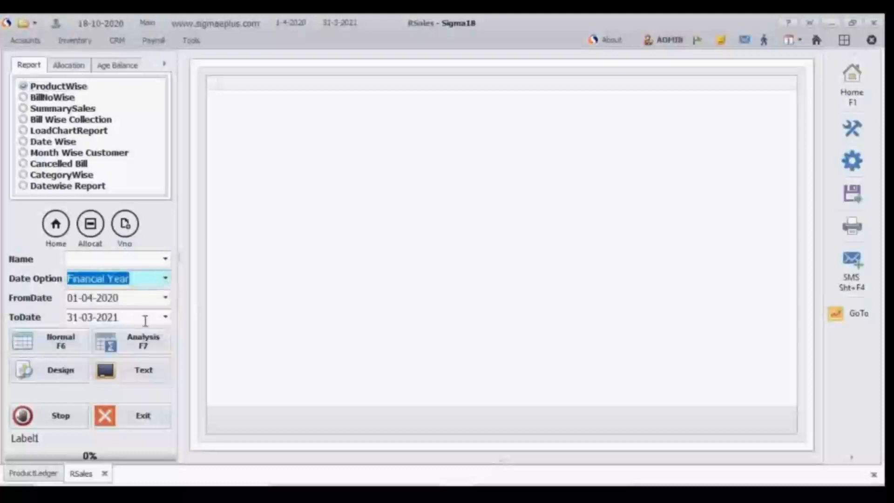
pyautogui.click(68, 349)
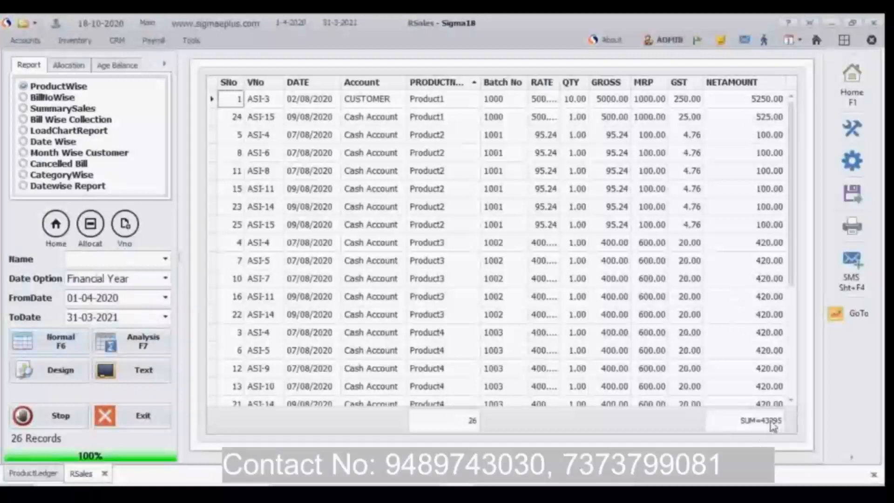
pyautogui.rightClick(690, 430)
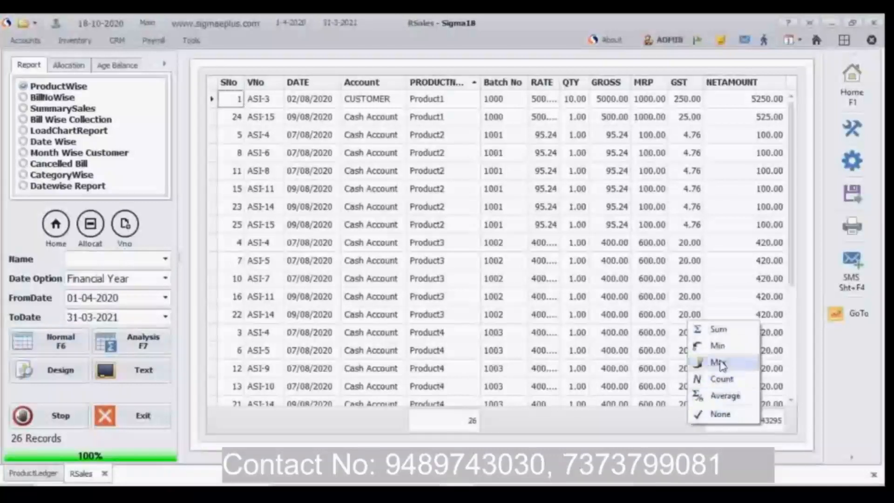
pyautogui.click(719, 330)
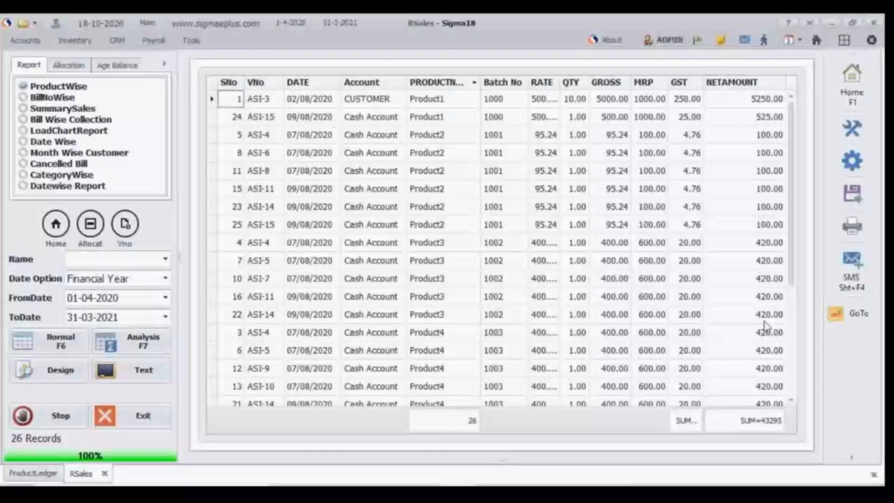
# Step: Mark the ASI-3 row of the sales report with the blue basic color
pyautogui.click(852, 326)
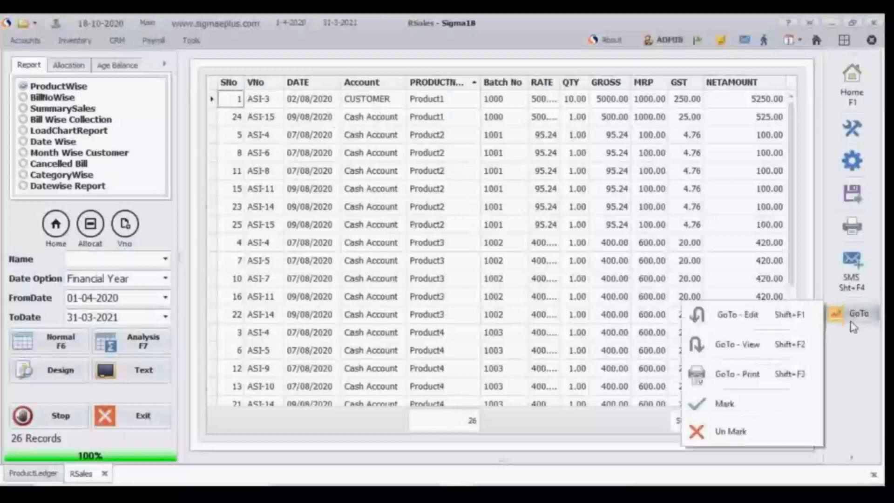
pyautogui.click(745, 404)
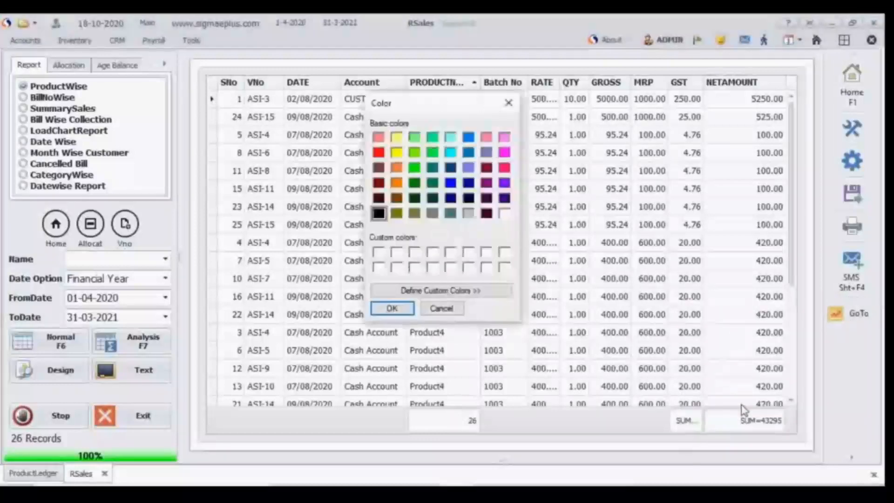
pyautogui.click(468, 138)
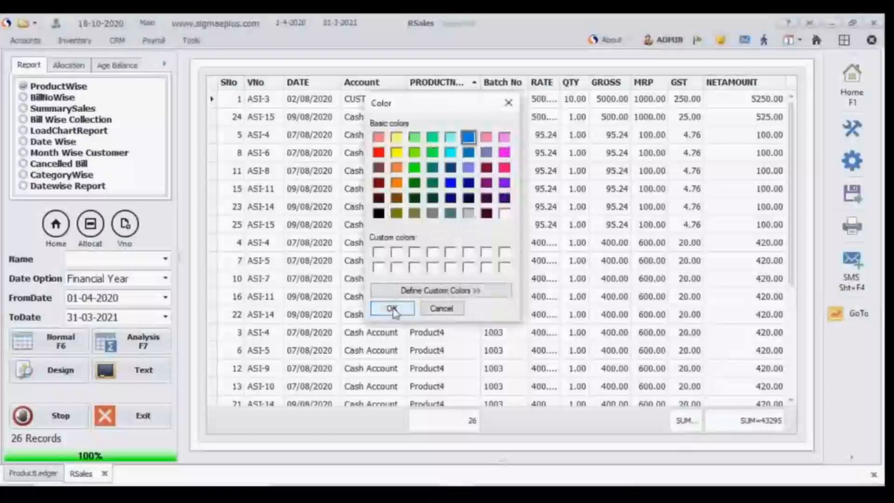
pyautogui.click(391, 309)
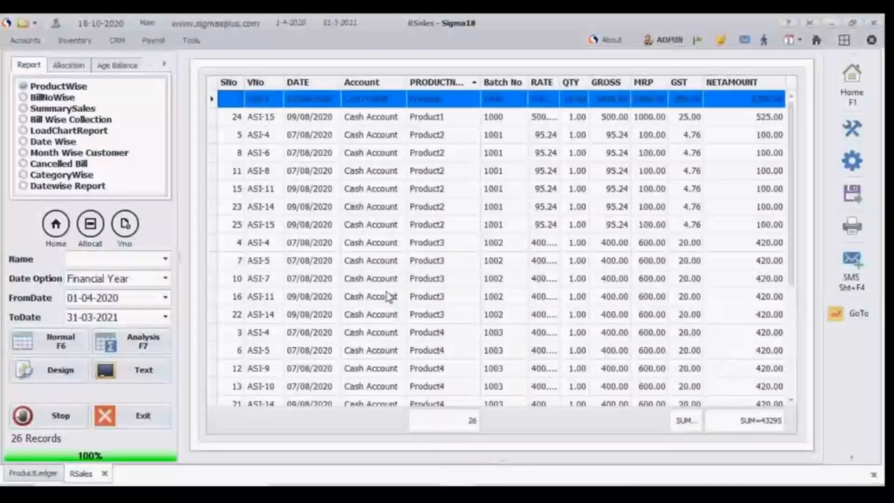
pyautogui.click(389, 296)
pyautogui.click(357, 264)
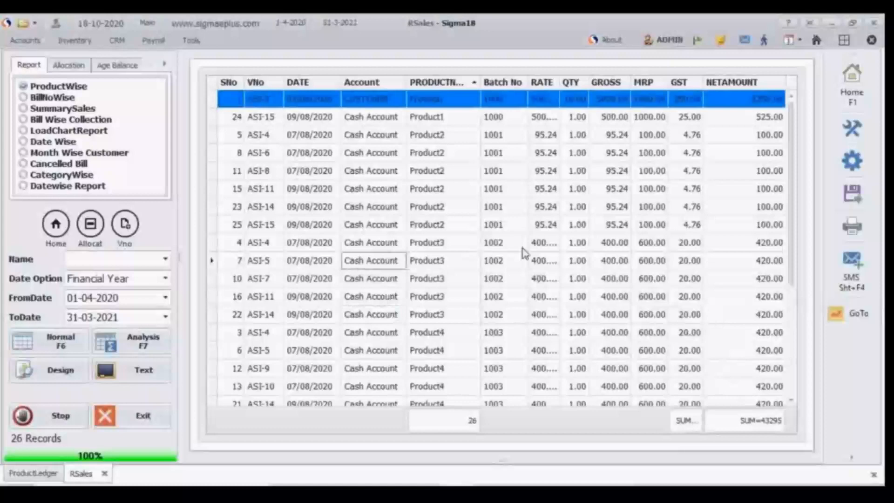
pyautogui.click(854, 171)
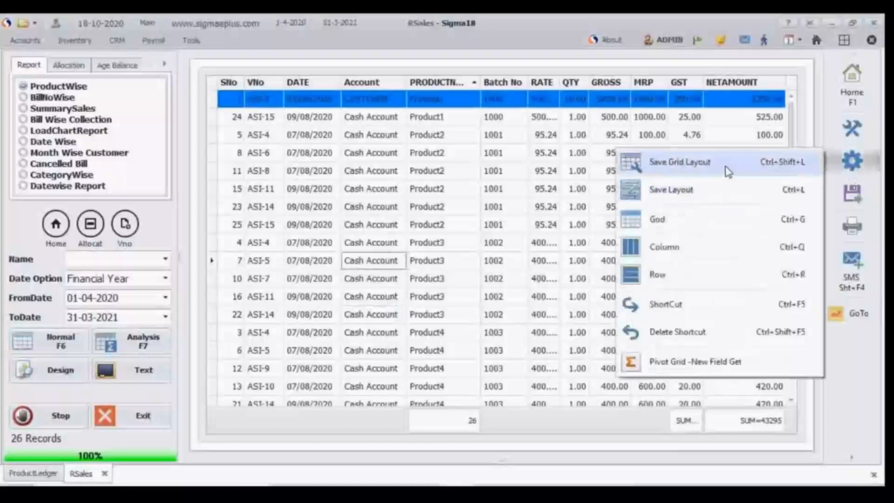
pyautogui.click(577, 206)
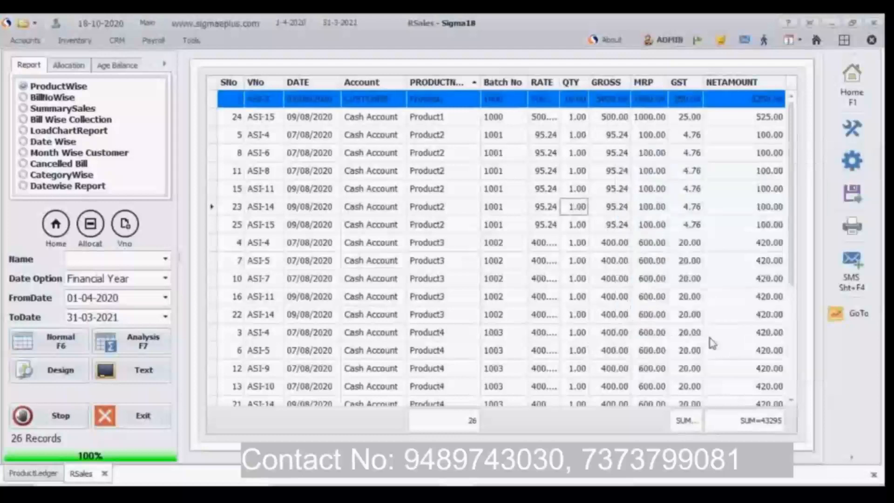
pyautogui.click(334, 150)
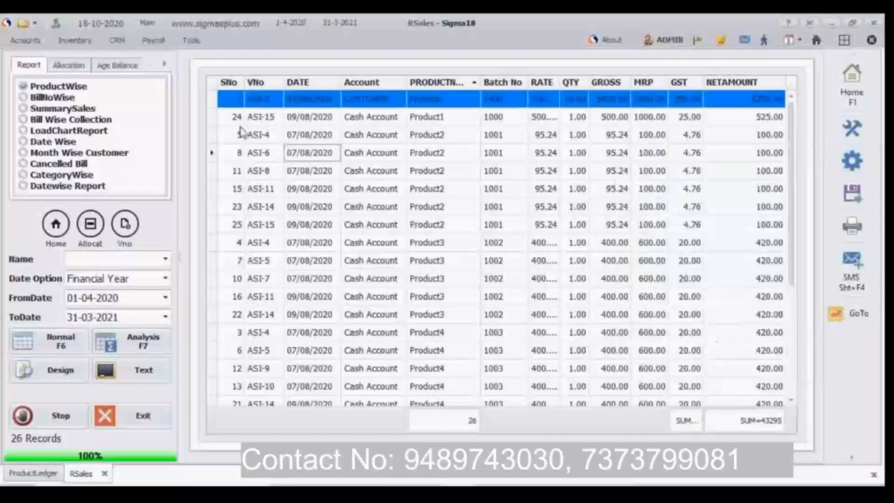
# Step: Remove the blue mark from the ASI-3 row of the sales report
pyautogui.click(216, 100)
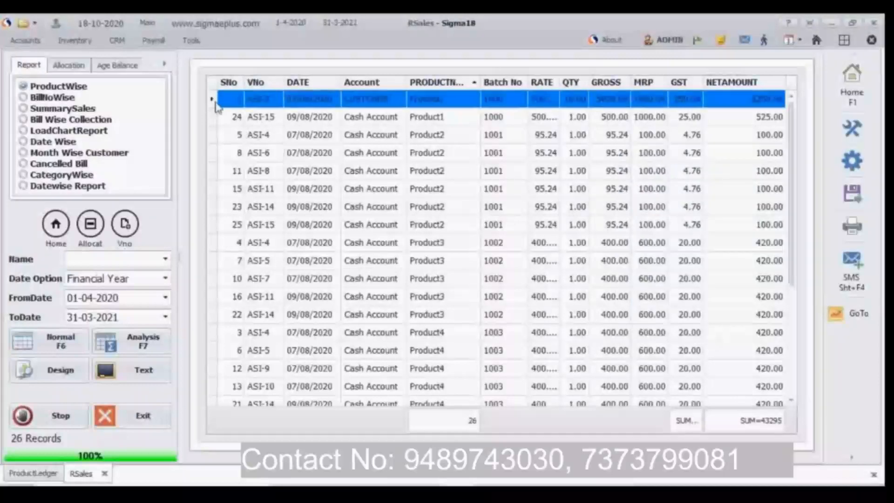
pyautogui.click(853, 321)
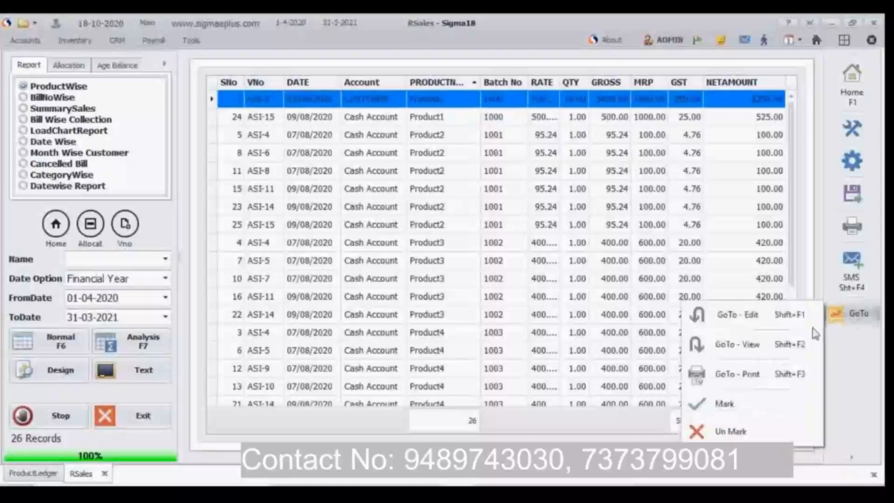
pyautogui.click(735, 432)
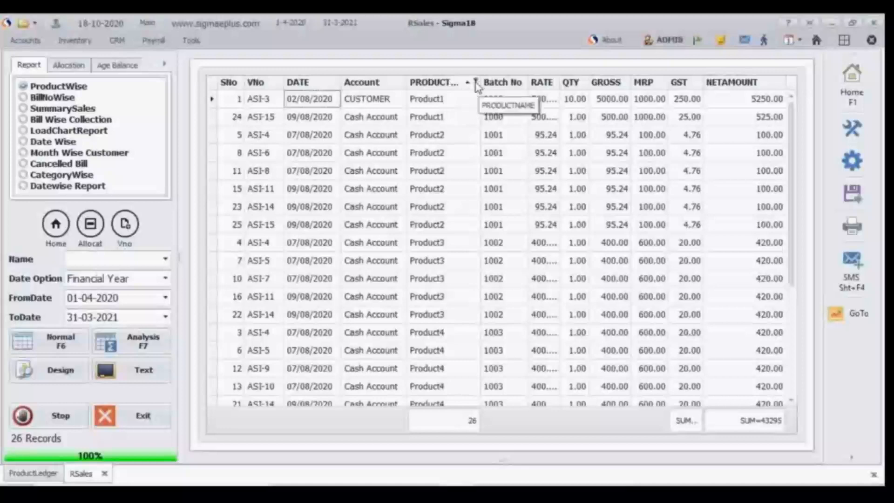
# Step: Filter the sales report's PRODUCTNAME column to show only Product1
pyautogui.click(476, 81)
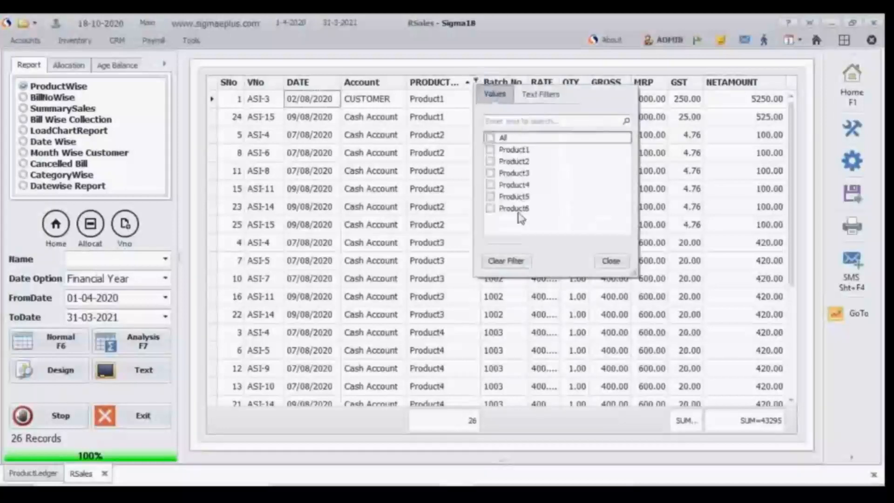
pyautogui.click(491, 149)
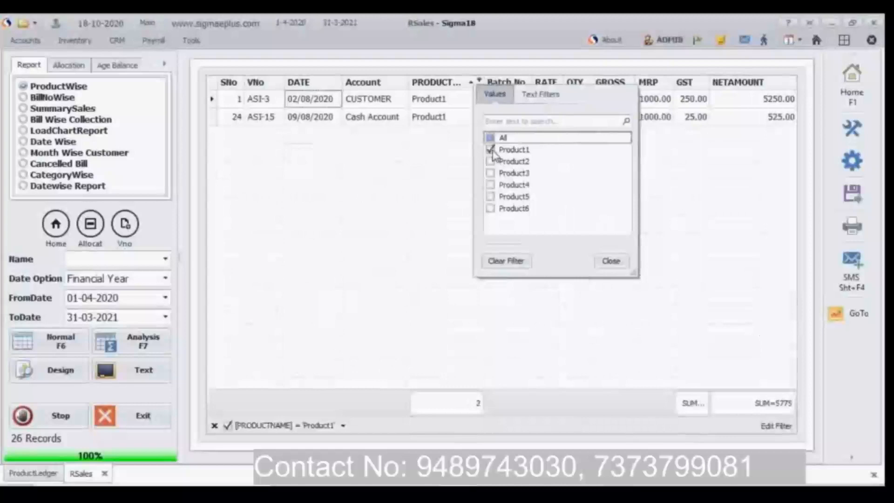
pyautogui.click(380, 176)
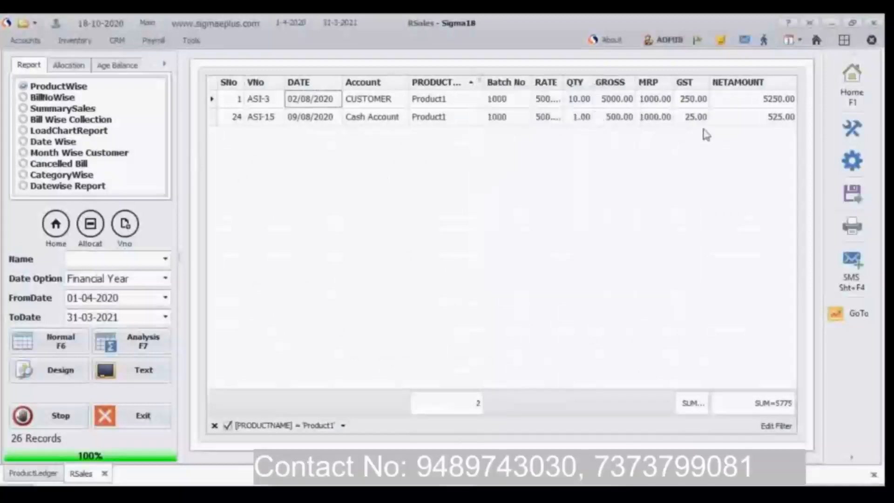
# Step: Remove the Product1 filter from the PRODUCTNAME column
pyautogui.click(479, 79)
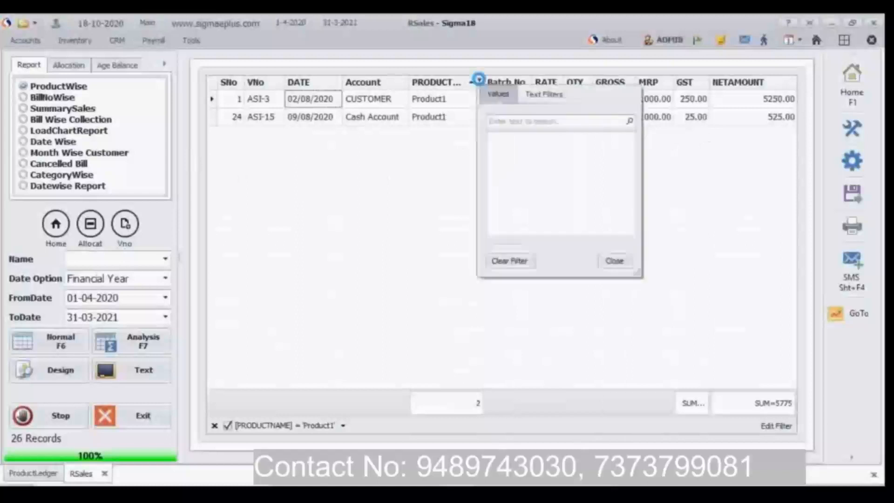
pyautogui.click(495, 150)
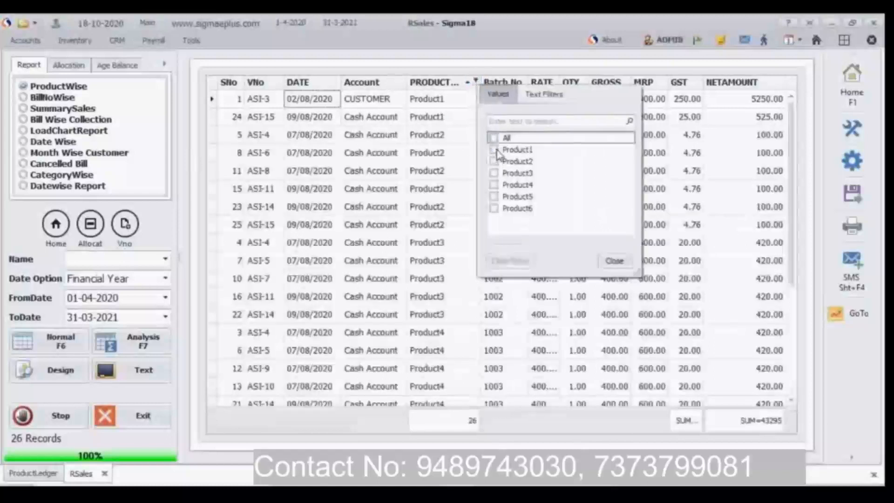
pyautogui.click(407, 153)
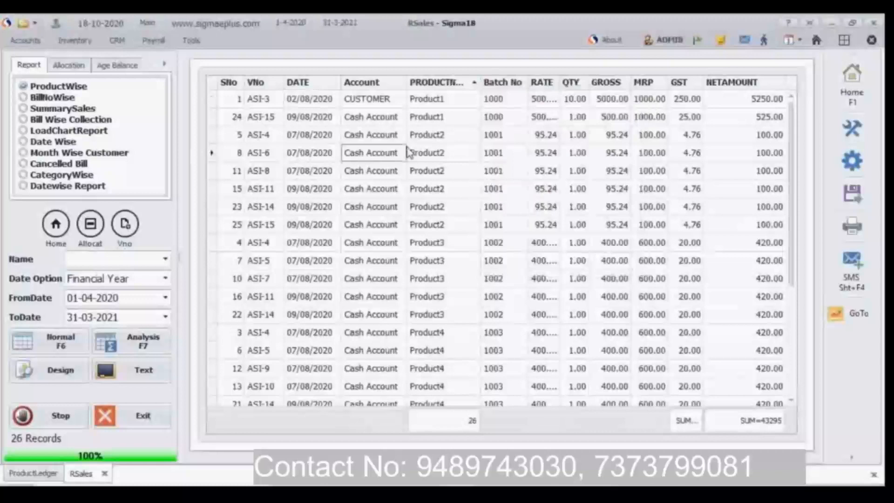
# Step: Filter the sales report's VNo column to show only voucher ASI-10
pyautogui.click(280, 83)
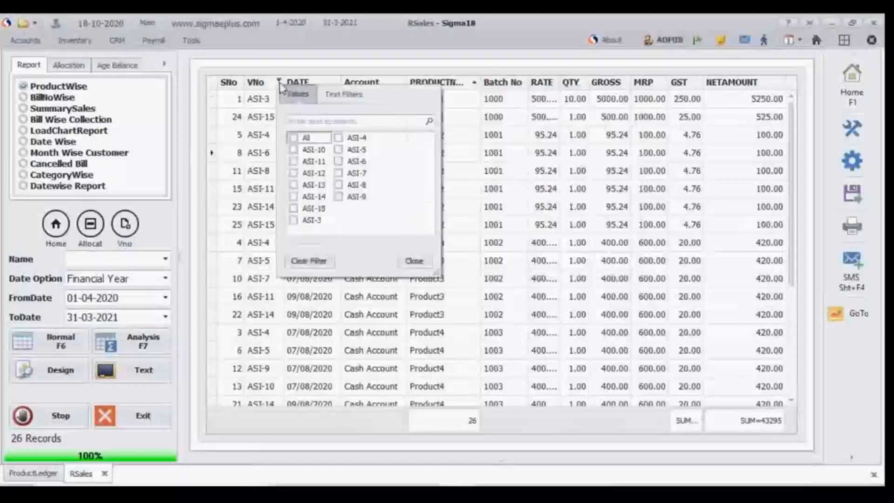
pyautogui.click(293, 150)
pyautogui.click(248, 163)
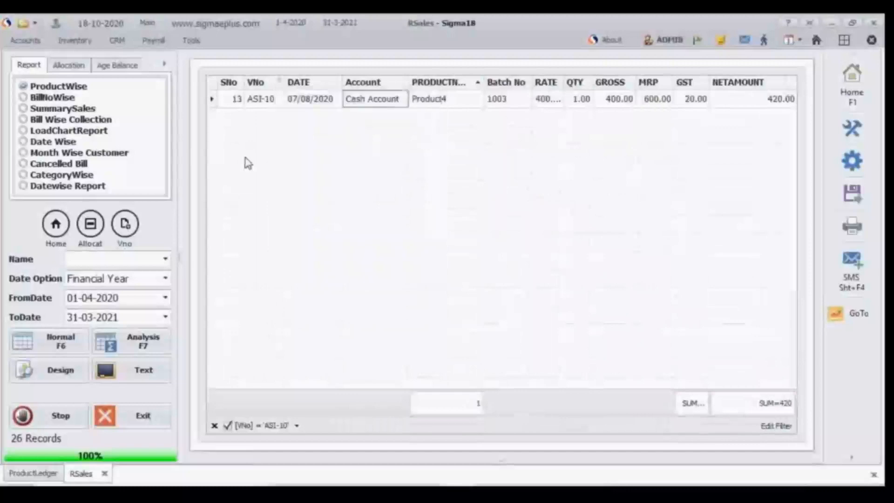
# Step: Remove the ASI-10 filter from the VNo column
pyautogui.click(279, 81)
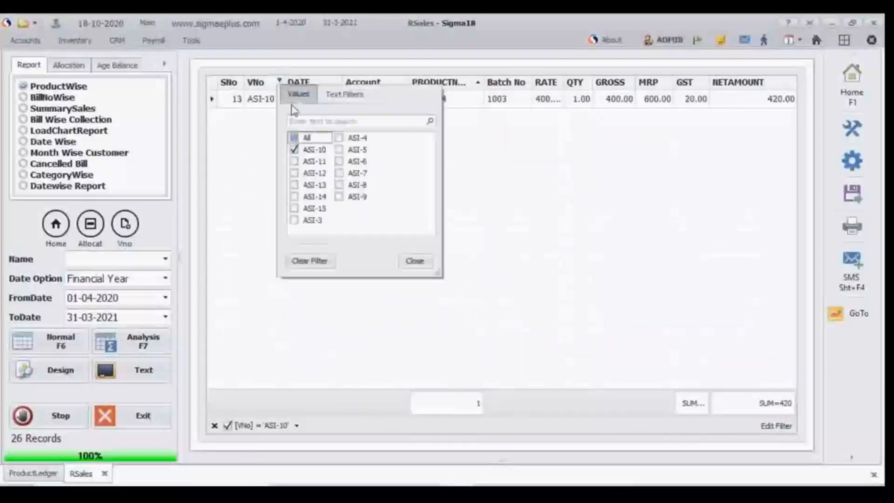
pyautogui.click(296, 150)
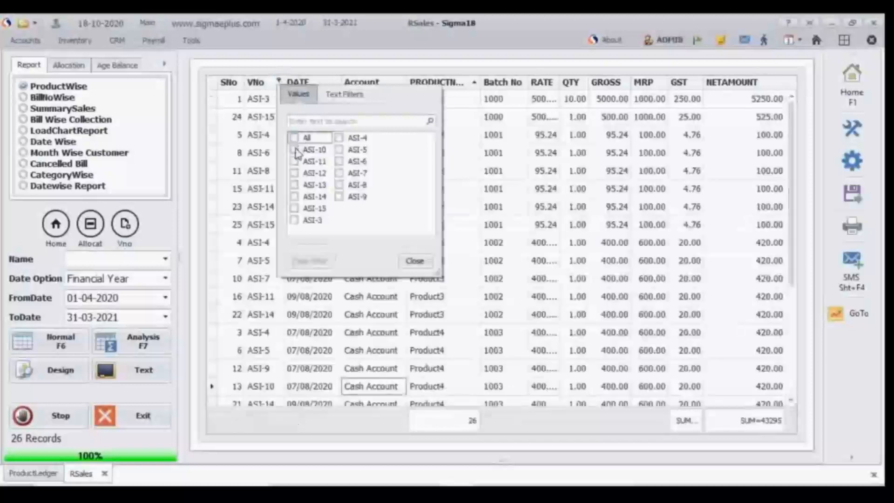
pyautogui.click(501, 178)
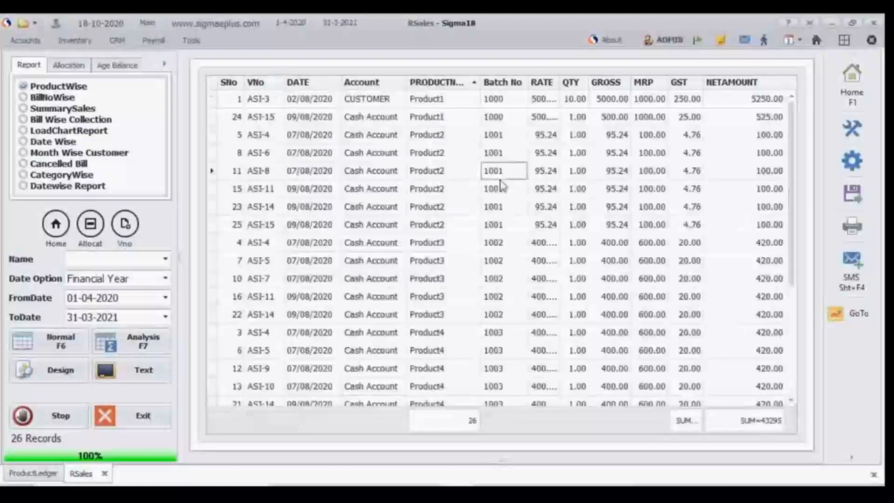
# Step: Examine the GoTo, print, export and layout options available for the sales report's first row
pyautogui.click(213, 99)
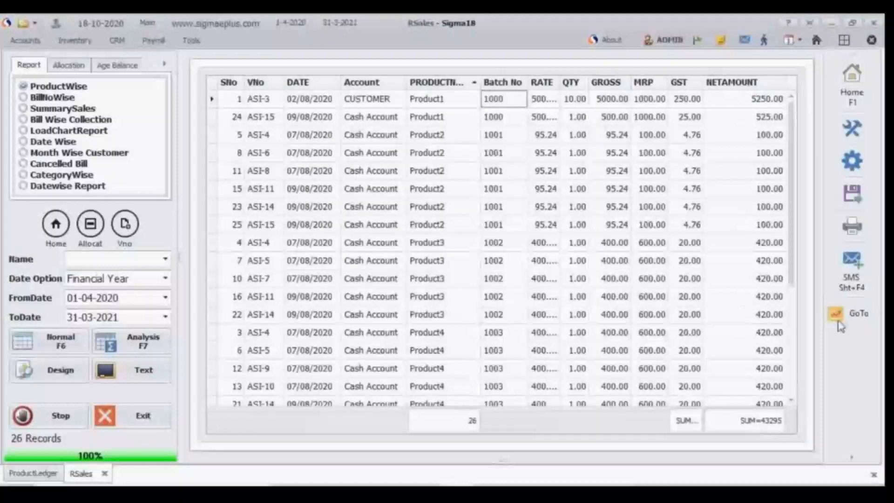
pyautogui.click(853, 313)
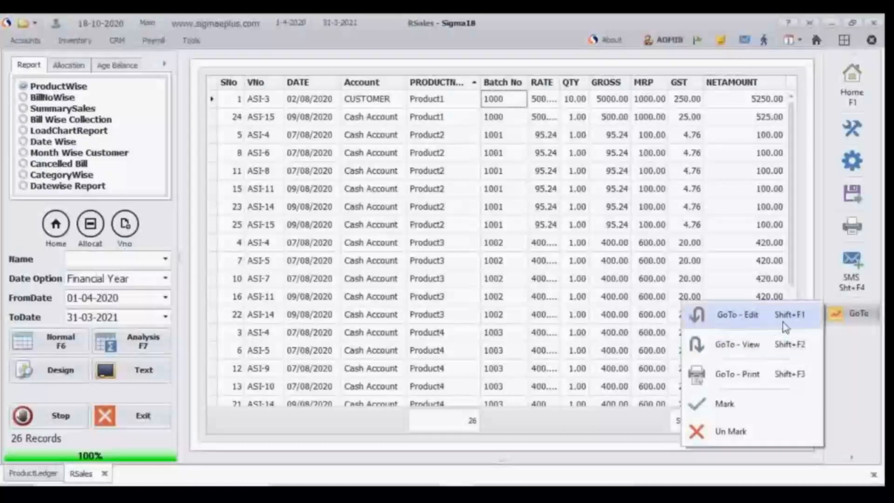
pyautogui.click(858, 227)
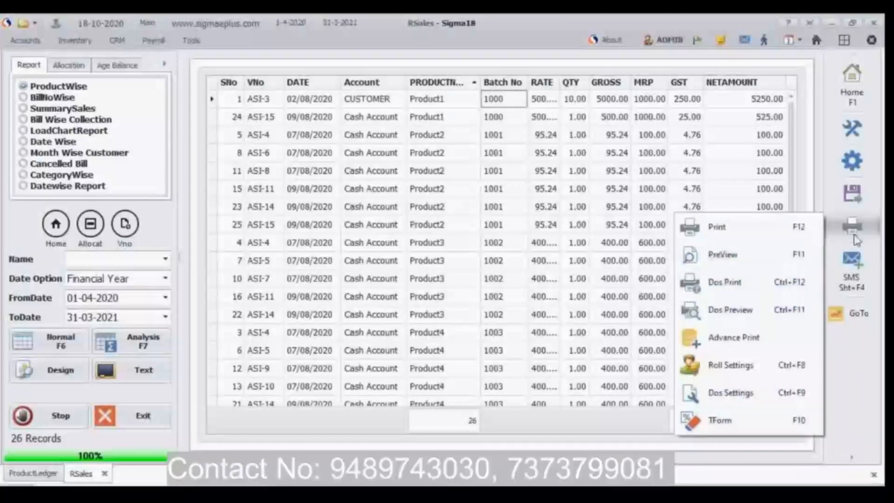
pyautogui.click(862, 205)
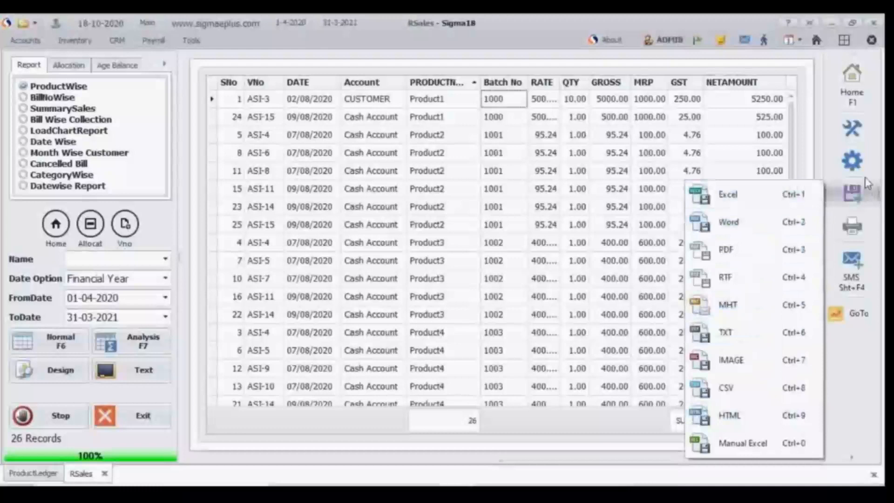
pyautogui.moveTo(853, 163)
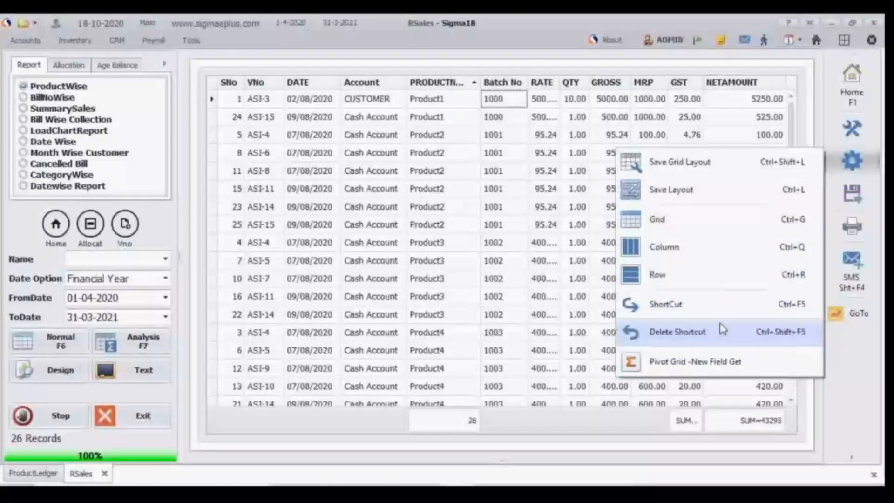
# Step: Add a column to the ProductWise report configuration using field Product_Category and header text "category", and save it
pyautogui.moveTo(857, 136)
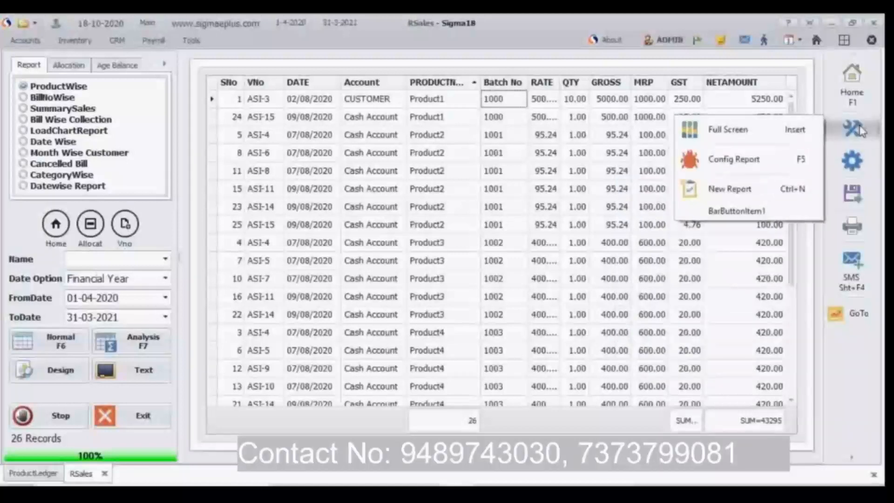
pyautogui.click(809, 157)
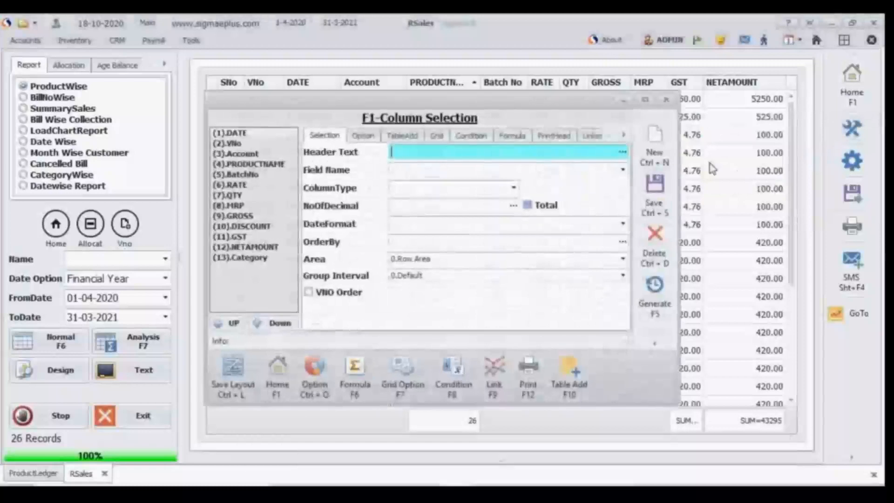
pyautogui.click(623, 171)
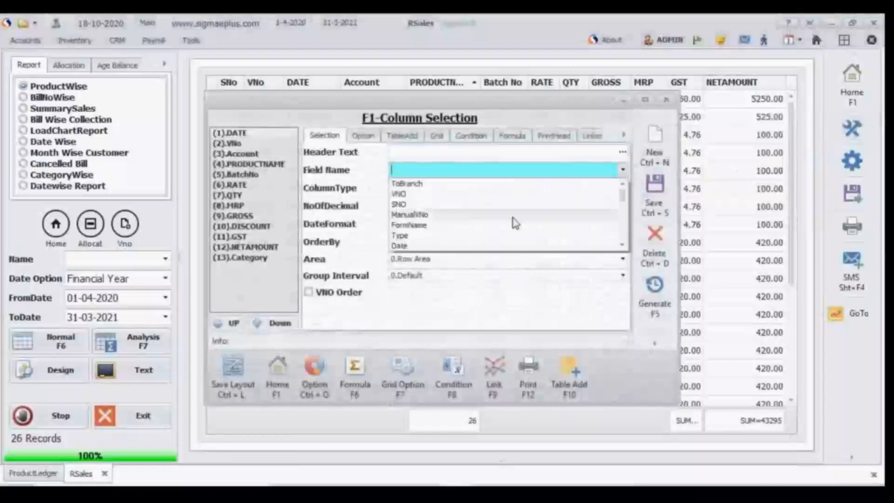
pyautogui.write('Product')
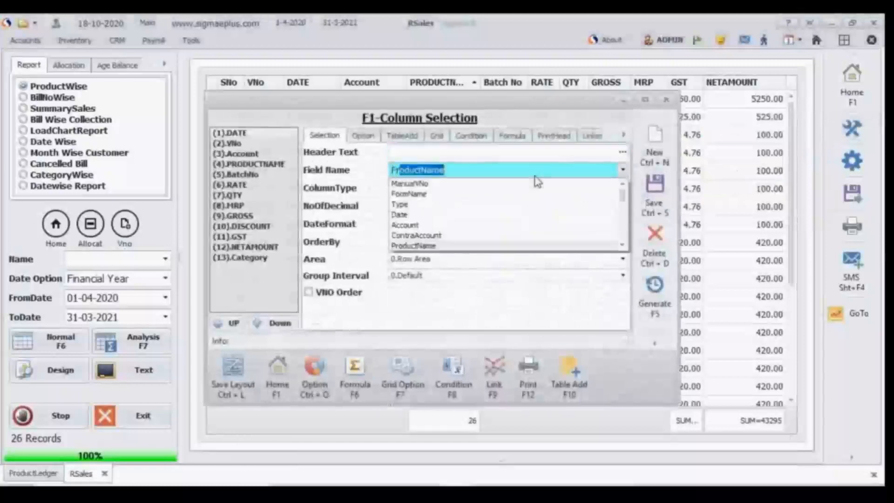
pyautogui.write('_Category')
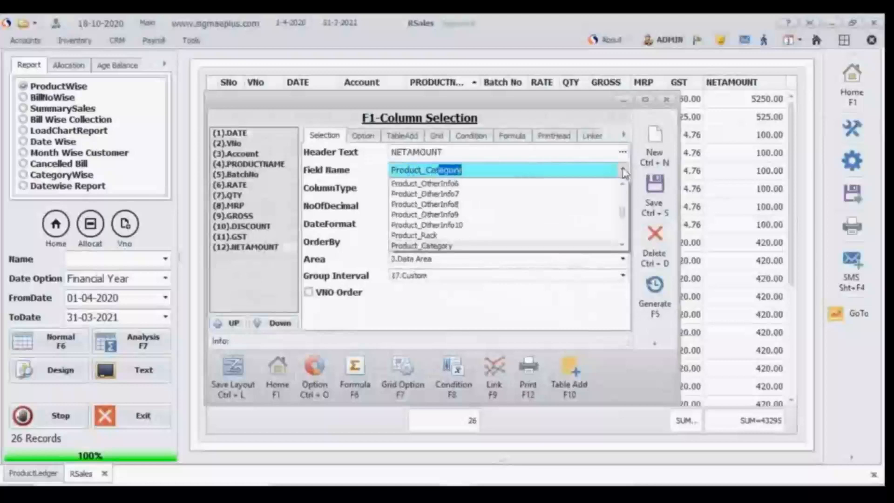
pyautogui.press('Return')
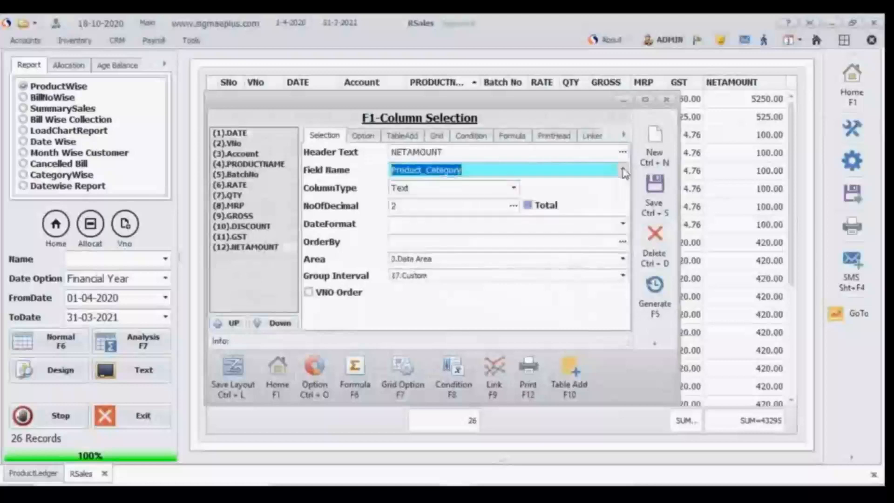
pyautogui.click(504, 149)
pyautogui.write('category')
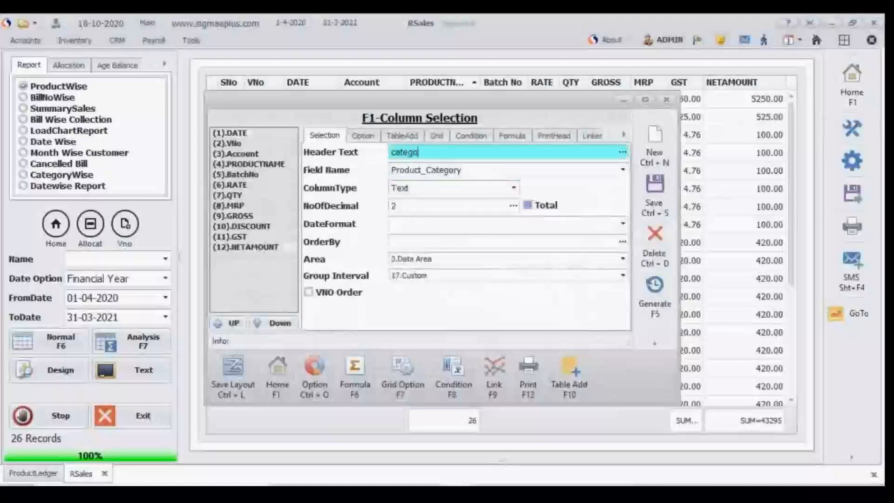
pyautogui.click(656, 195)
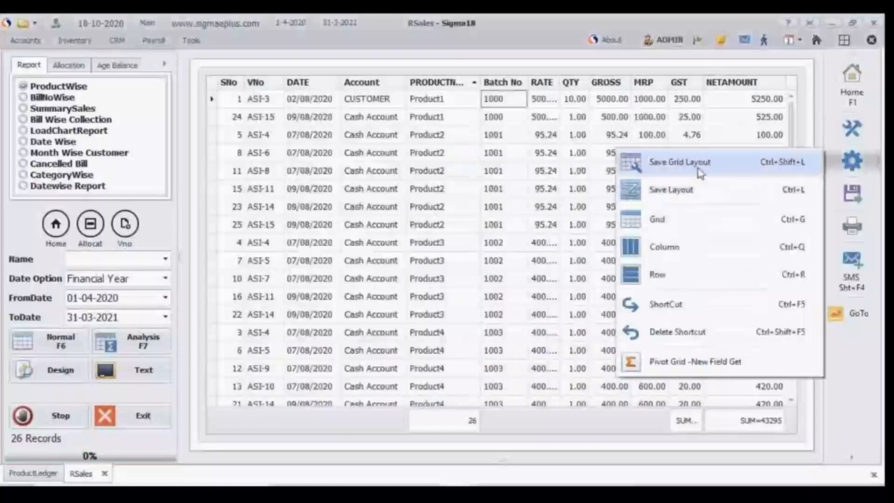
# Step: Generate the BillNoWise sales report in normal view
pyautogui.moveTo(847, 137)
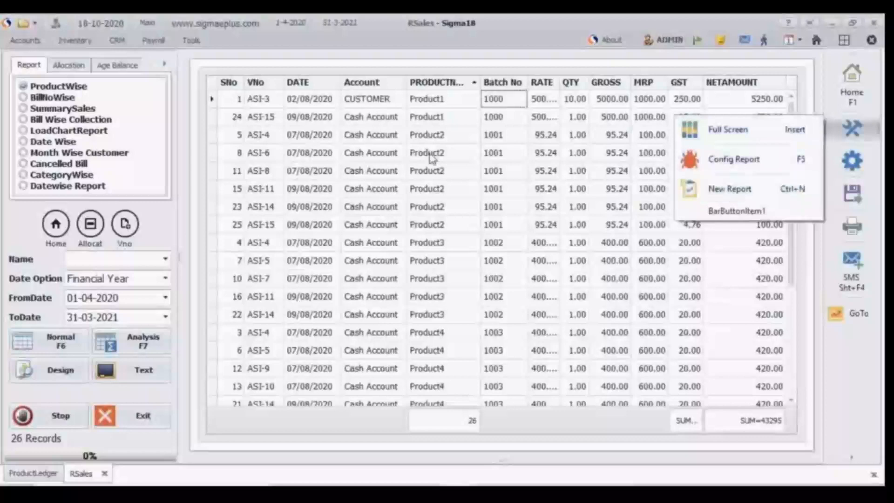
pyautogui.click(25, 103)
pyautogui.click(24, 99)
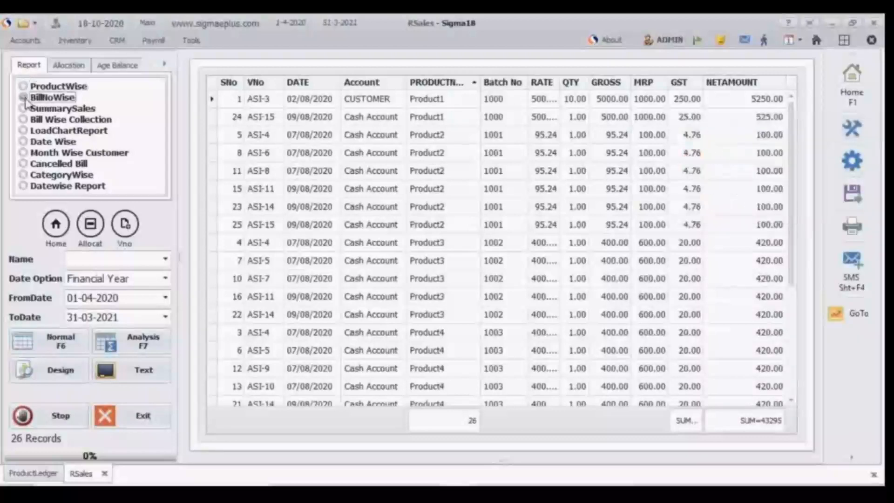
pyautogui.click(72, 344)
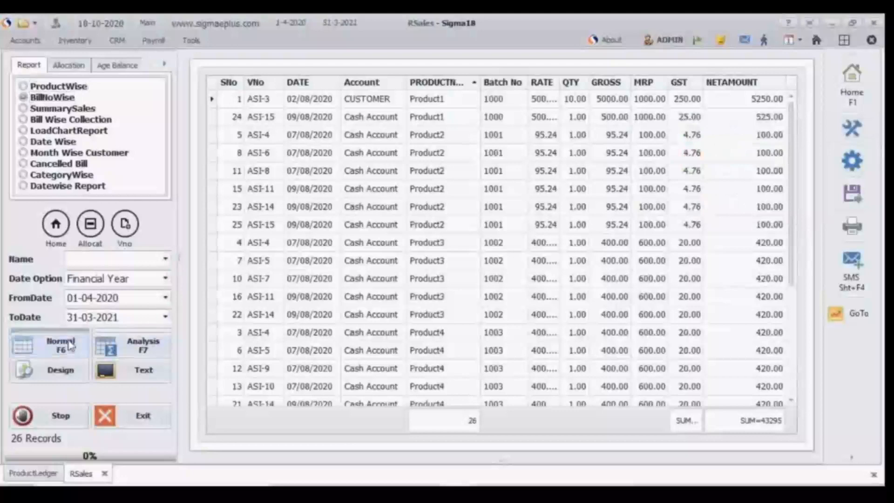
# Step: Create a custom new report named DatewiseReport and save it
pyautogui.click(859, 132)
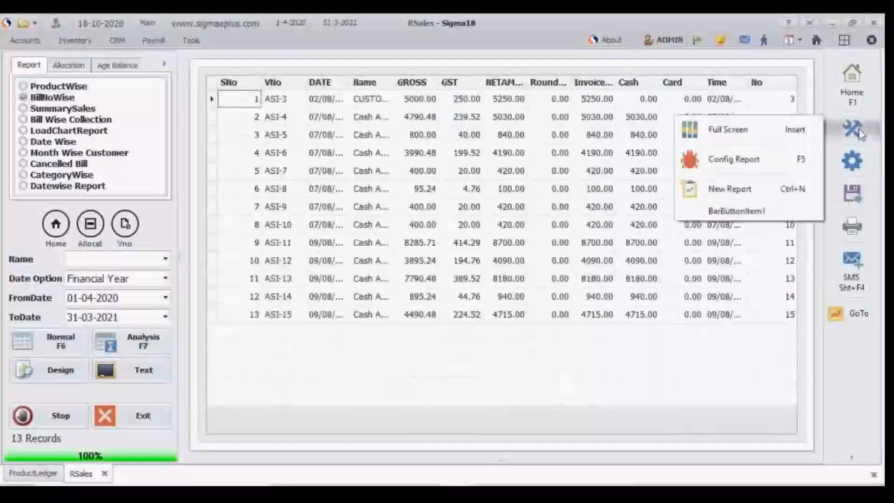
pyautogui.click(729, 189)
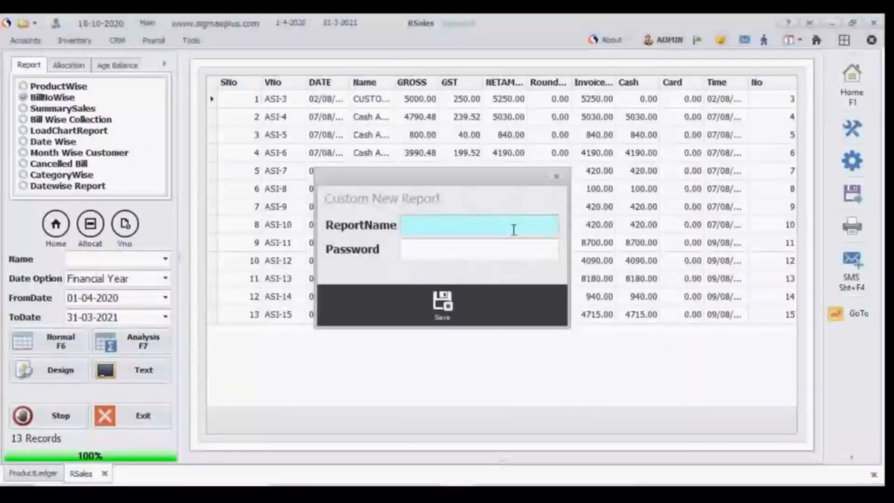
pyautogui.write('Datewise')
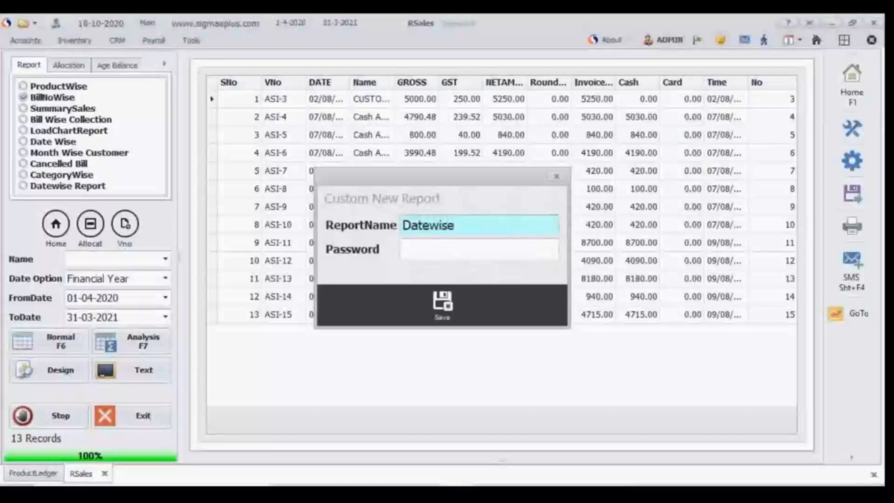
pyautogui.write('Report')
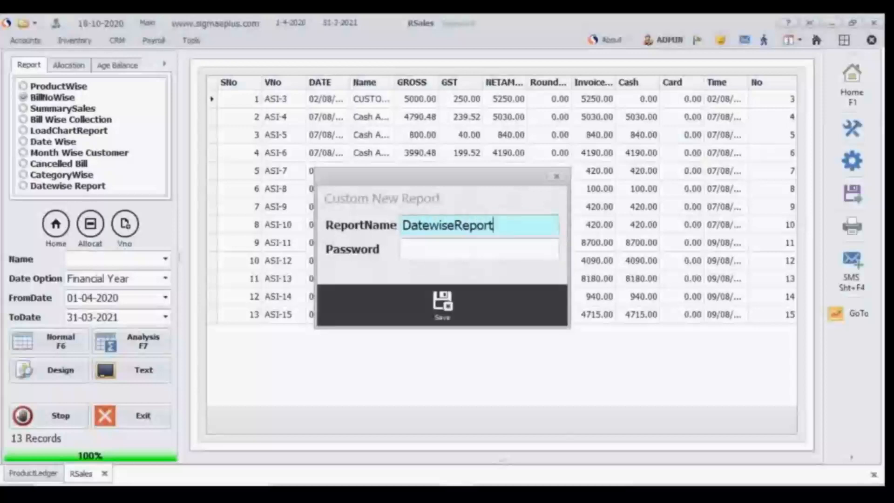
pyautogui.click(441, 302)
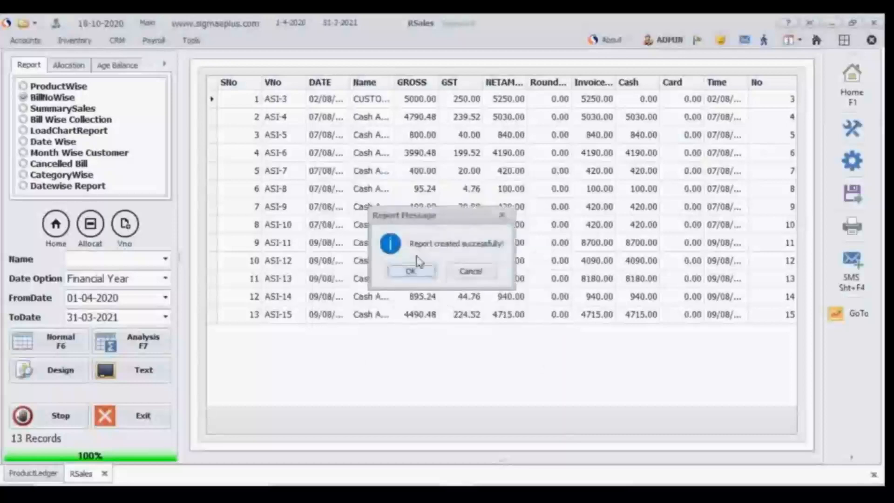
pyautogui.click(409, 270)
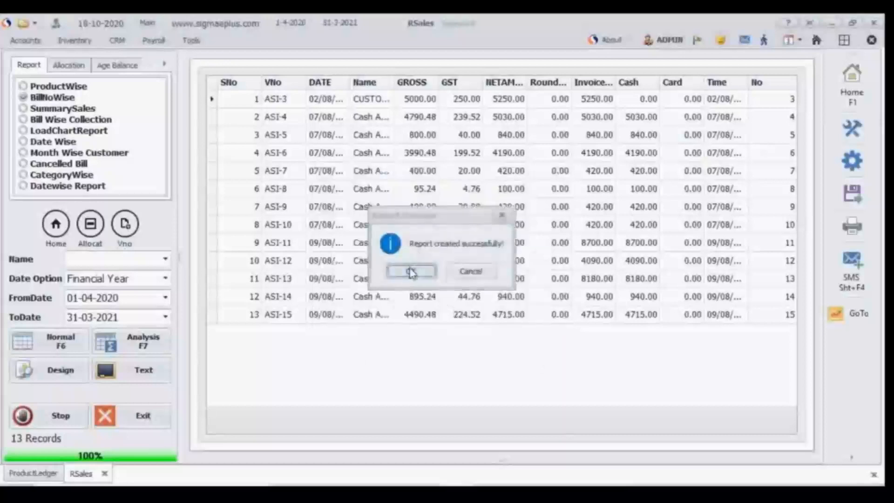
# Step: Close and reopen the inventory sales report window, and generate the ProductWise report in analysis view
pyautogui.click(105, 474)
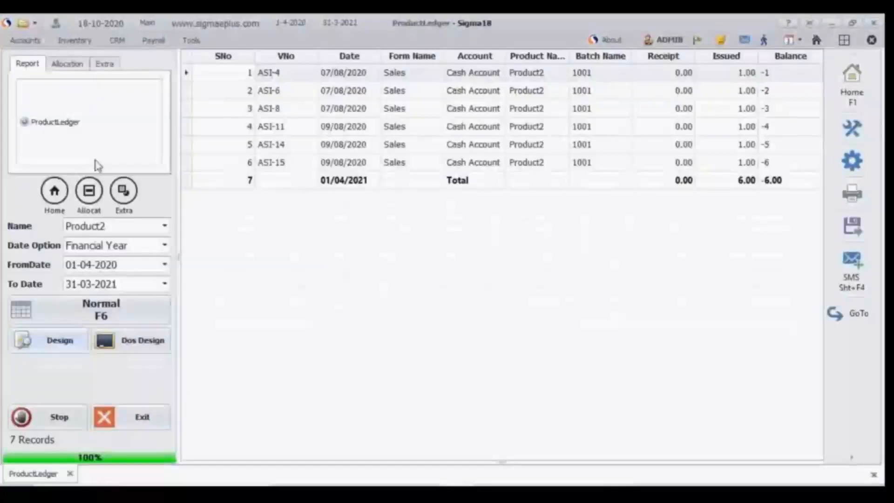
pyautogui.click(77, 42)
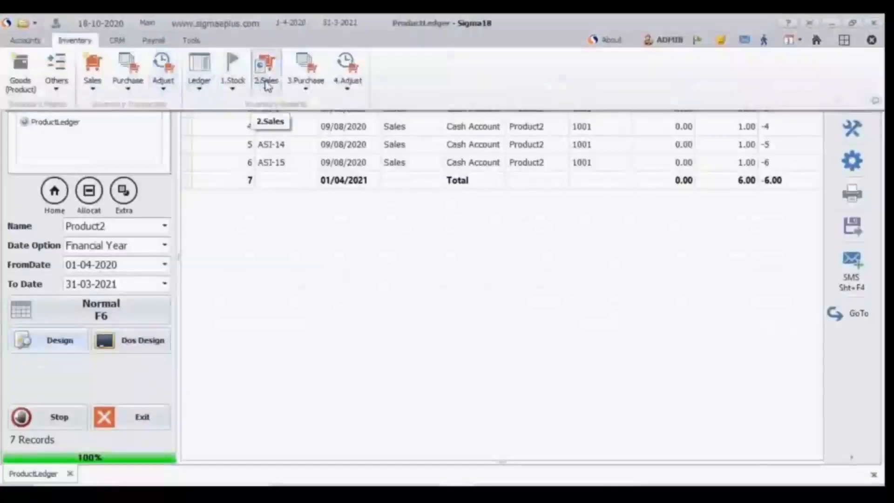
pyautogui.click(265, 79)
pyautogui.click(293, 109)
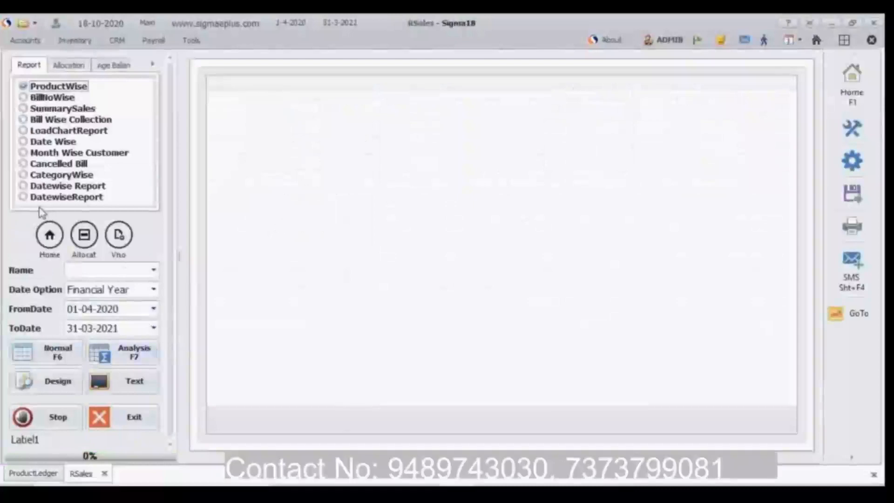
pyautogui.click(140, 355)
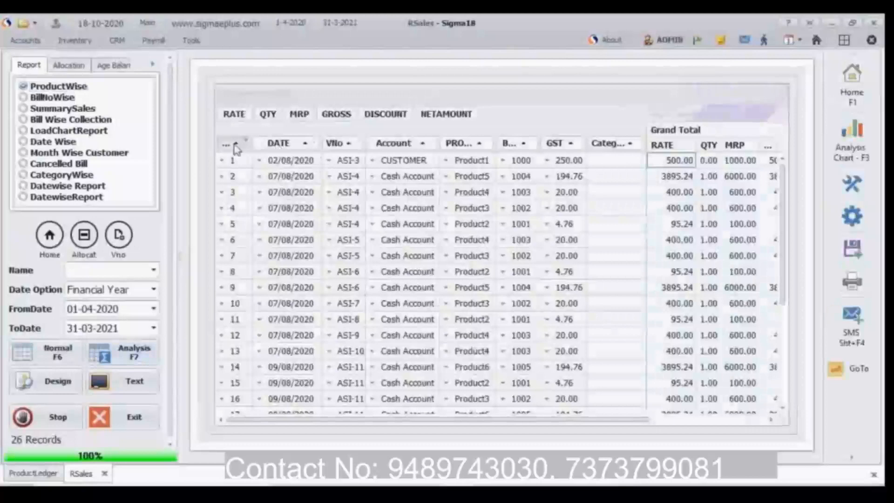
# Step: Move the SNo field out of the pivot rows into the filter area and return it to the first row position
pyautogui.moveTo(235, 144); pyautogui.dragTo(284, 106)
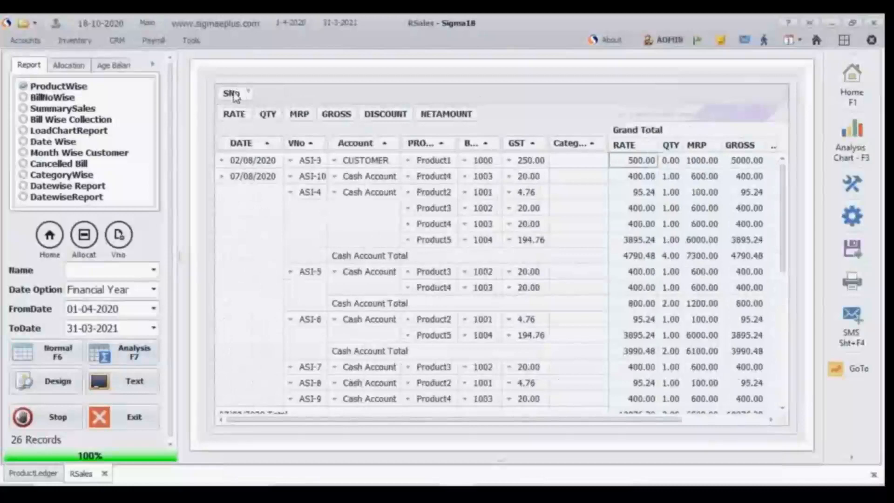
pyautogui.moveTo(235, 97); pyautogui.dragTo(233, 151)
pyautogui.moveTo(231, 148); pyautogui.dragTo(230, 145)
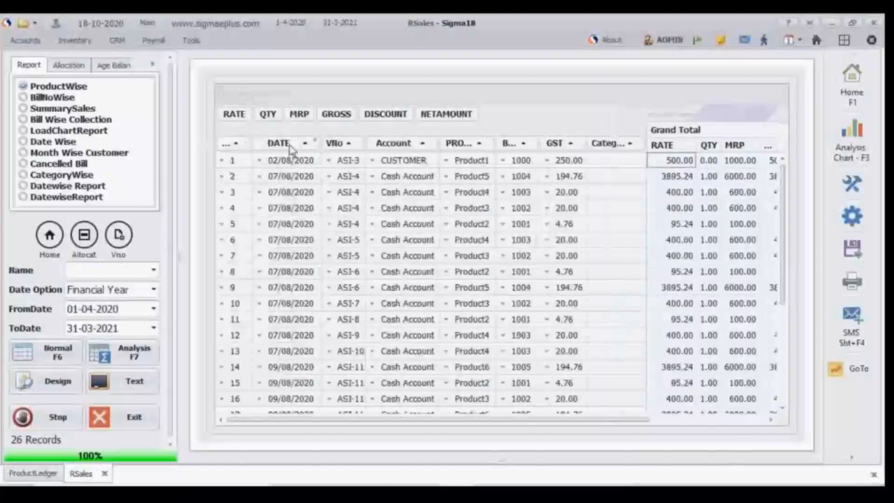
# Step: Move SNo to the pivot's filter area and order the leading row fields as PRODUCTNAME, VNo and DATE
pyautogui.moveTo(269, 148); pyautogui.dragTo(220, 140)
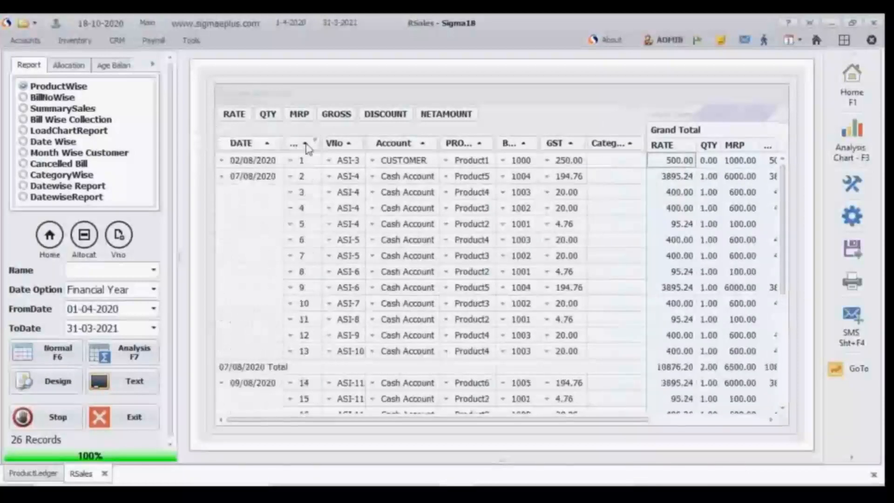
pyautogui.moveTo(300, 138); pyautogui.dragTo(305, 100)
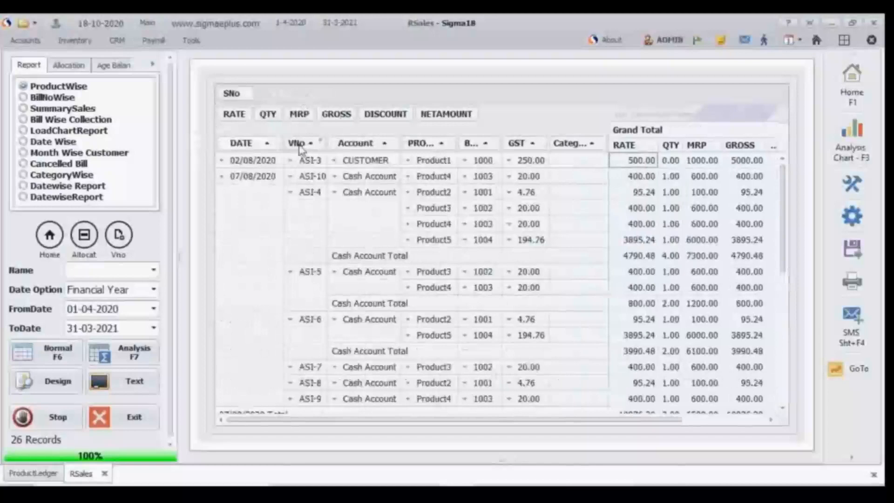
pyautogui.moveTo(300, 148); pyautogui.dragTo(235, 144)
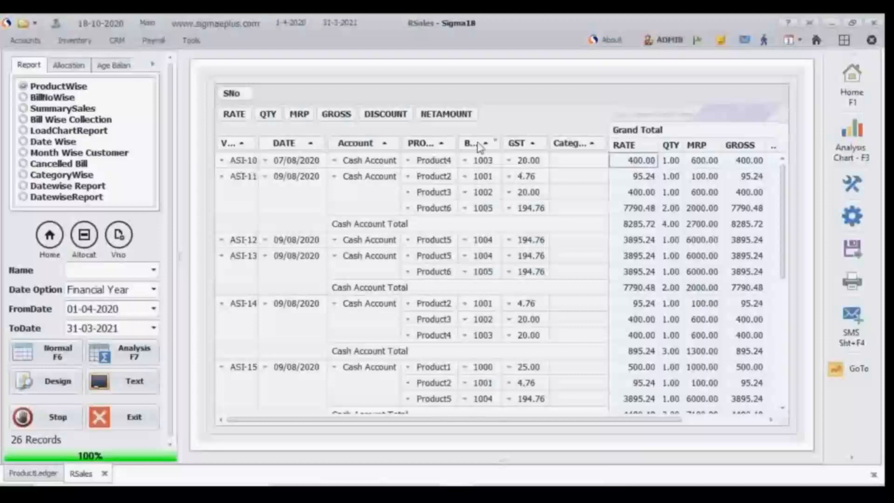
pyautogui.moveTo(429, 144); pyautogui.dragTo(220, 154)
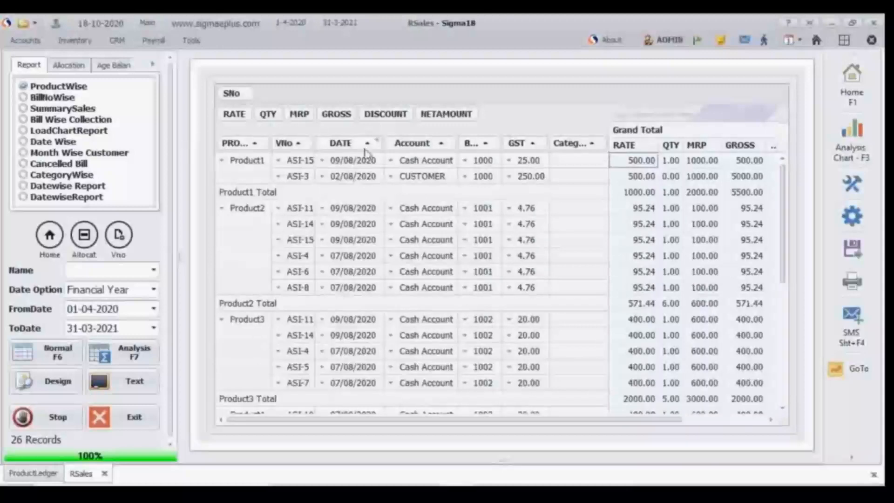
# Step: Filter the analysis report's DATE field to show only 02/08/2020
pyautogui.click(377, 143)
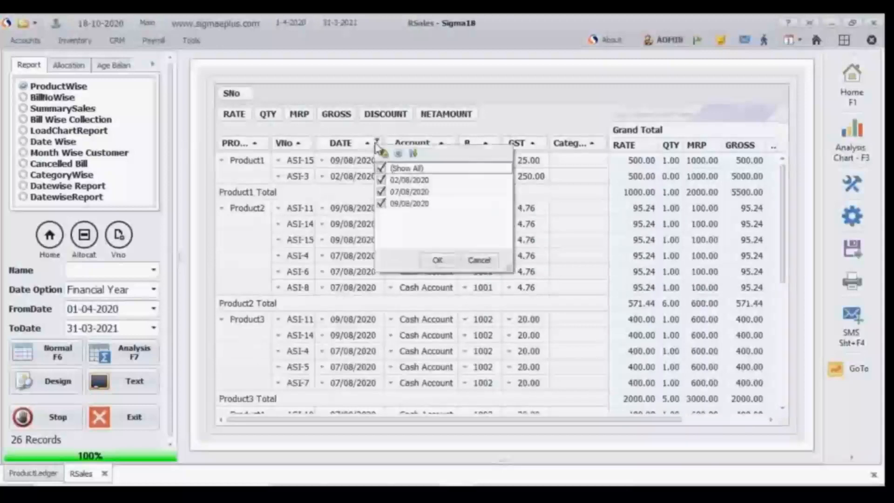
pyautogui.click(382, 169)
pyautogui.click(381, 180)
pyautogui.click(438, 261)
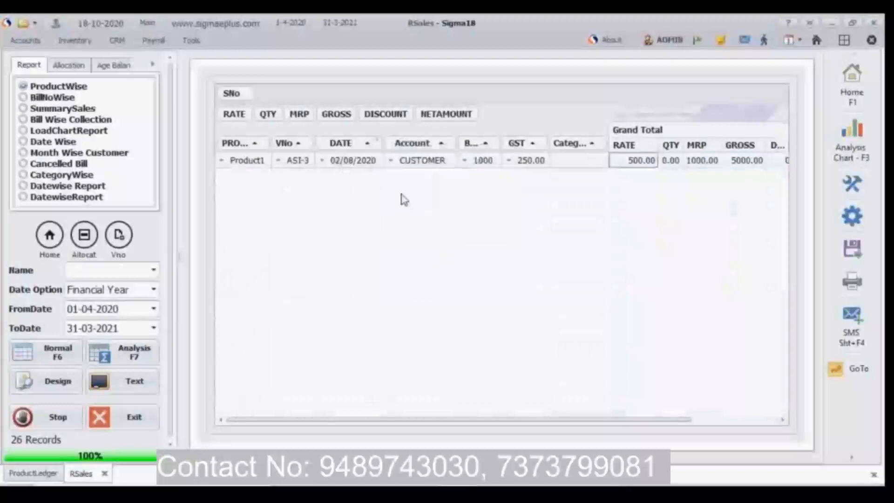
# Step: Clear the pivot's DATE filter by including 07/08/2020 and 09/08/2020 along with 02/08/2020
pyautogui.click(377, 141)
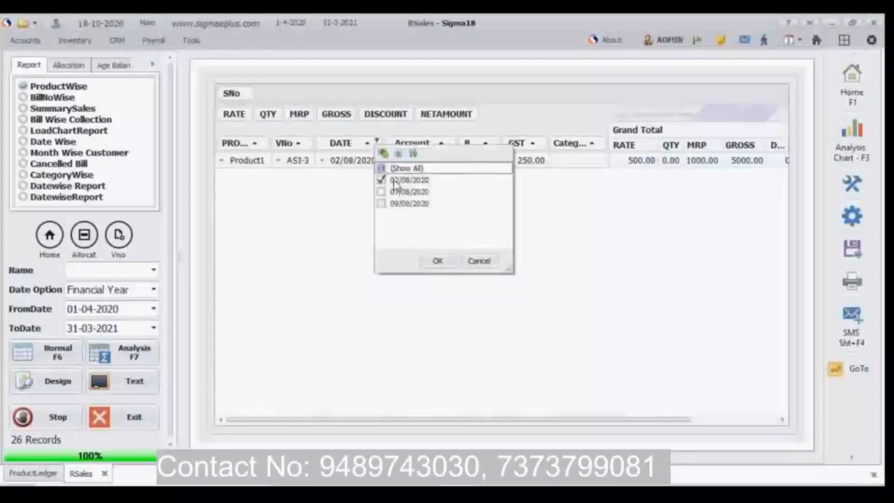
pyautogui.click(381, 191)
pyautogui.click(382, 203)
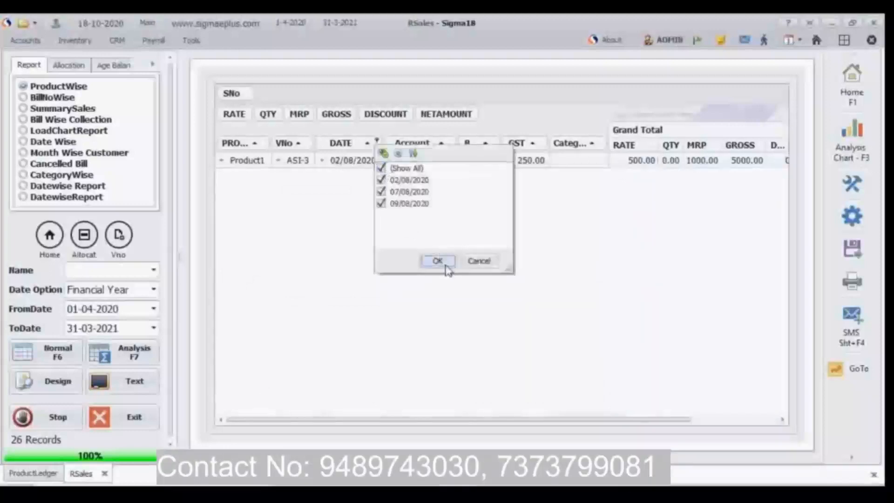
pyautogui.click(446, 265)
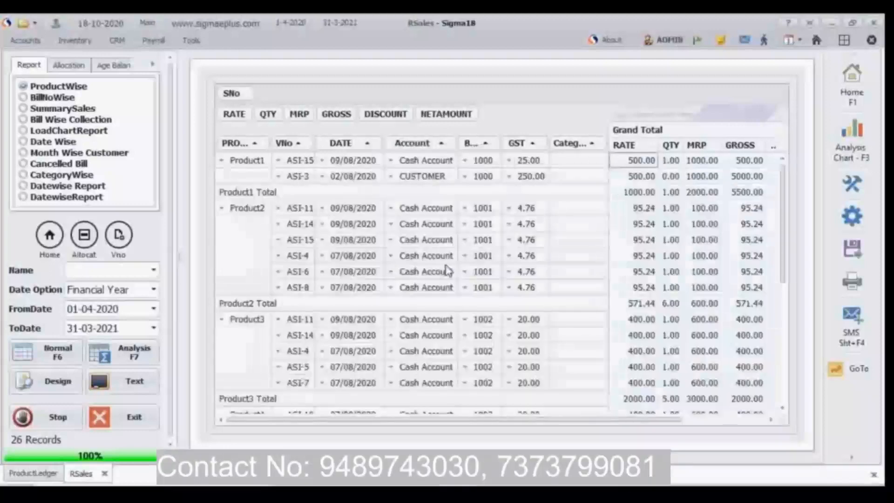
# Step: Examine the GoTo, print, export, layout settings and tools options available for the analysis report
pyautogui.click(850, 378)
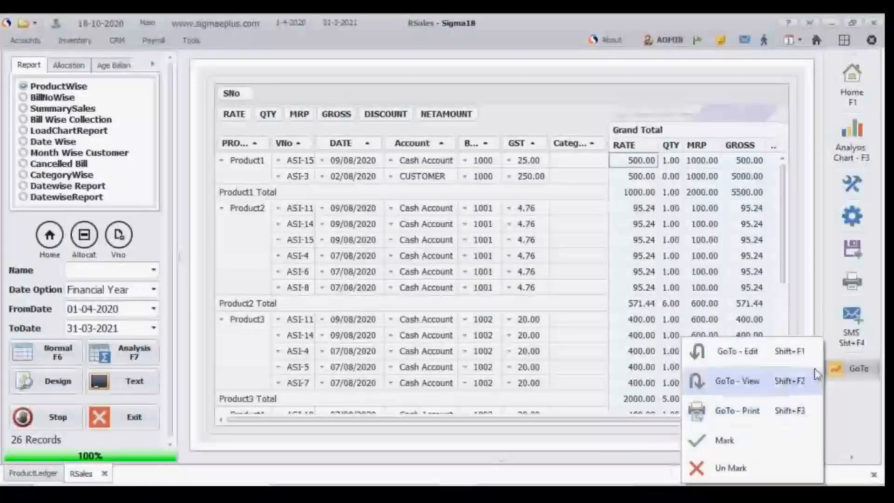
pyautogui.moveTo(847, 370)
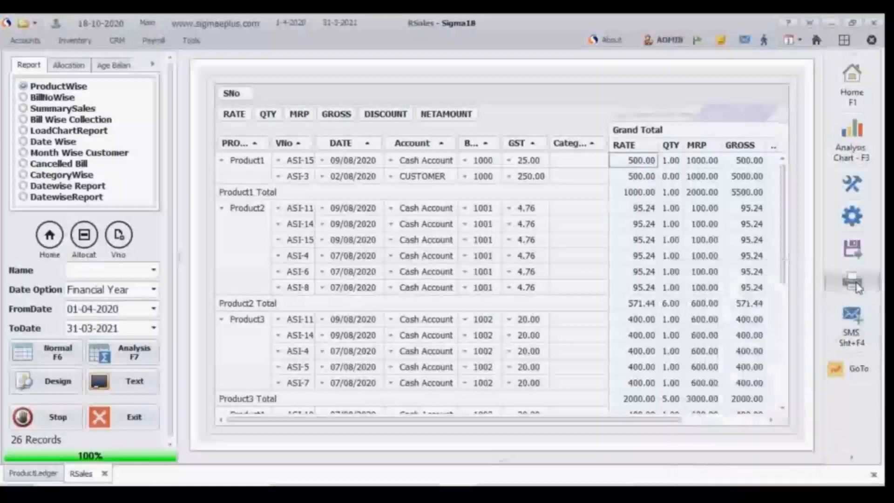
pyautogui.moveTo(858, 288)
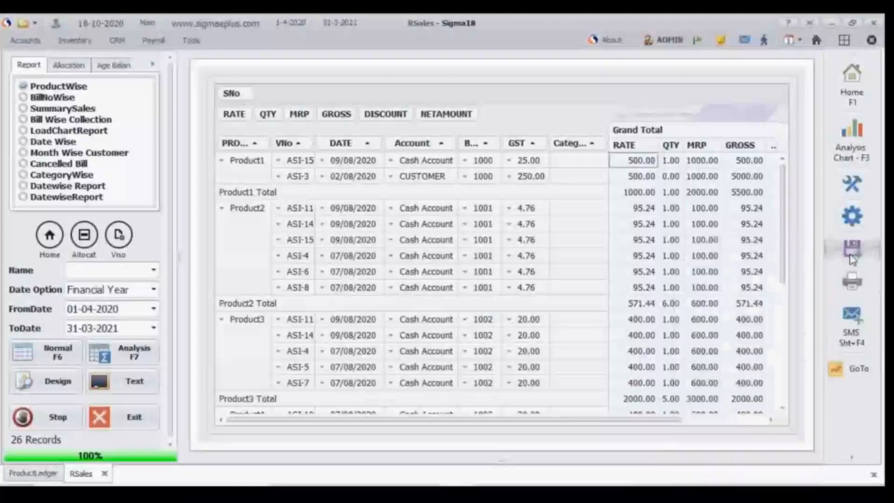
pyautogui.moveTo(851, 258)
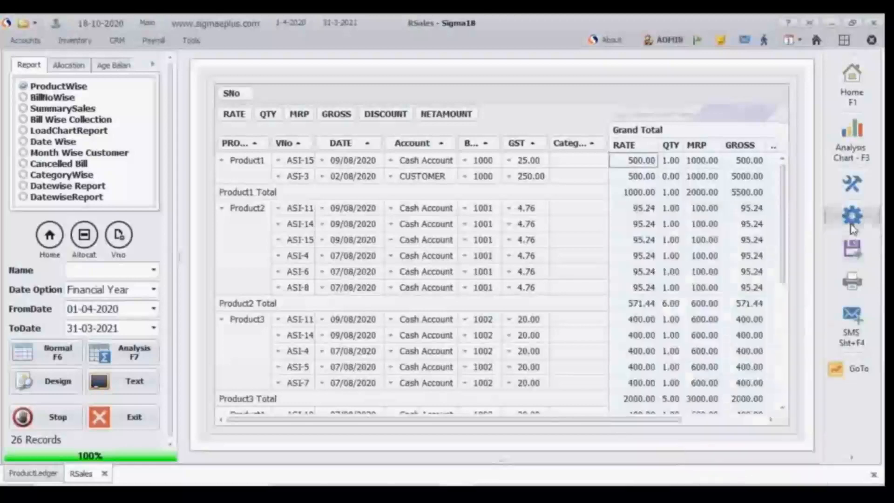
pyautogui.moveTo(852, 227)
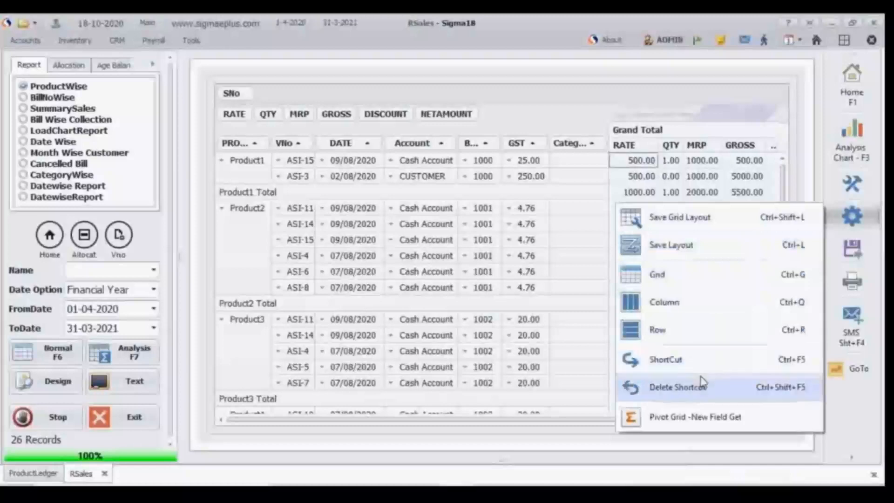
pyautogui.click(877, 146)
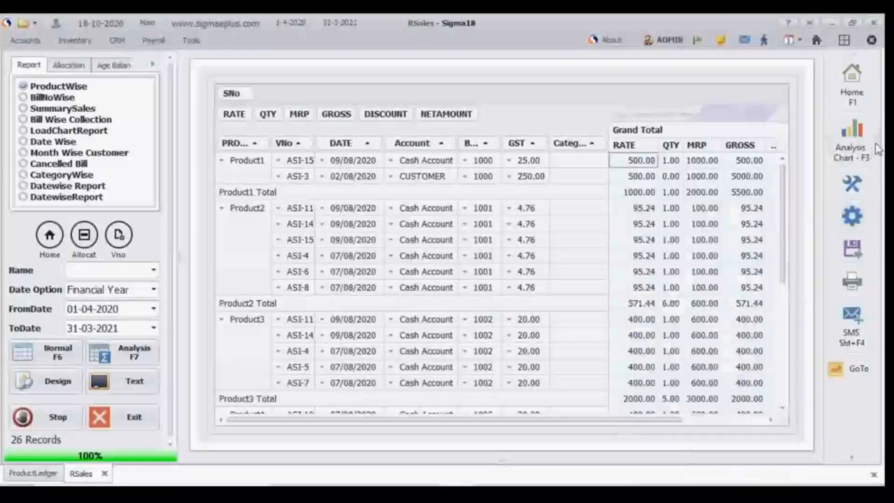
pyautogui.click(861, 183)
pyautogui.click(861, 183)
pyautogui.click(861, 183)
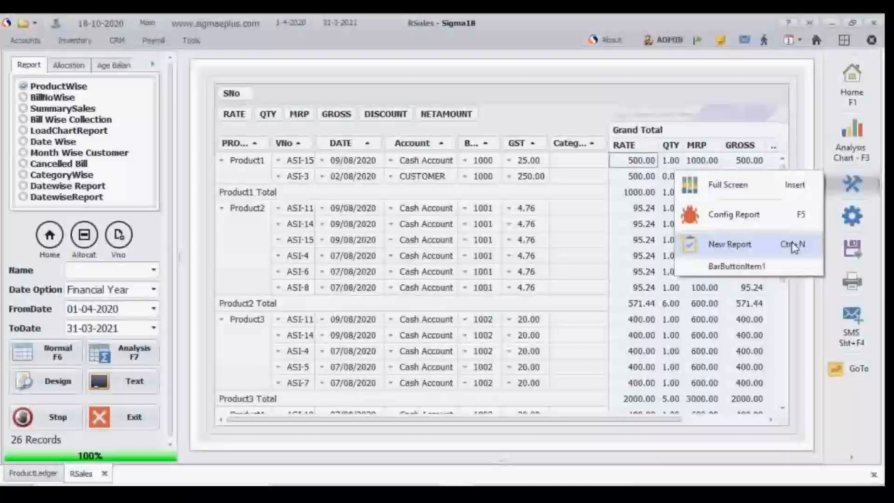
# Step: Chart the ProductWise analysis as pie charts in the solid blue appearance, and close the chart window
pyautogui.click(864, 156)
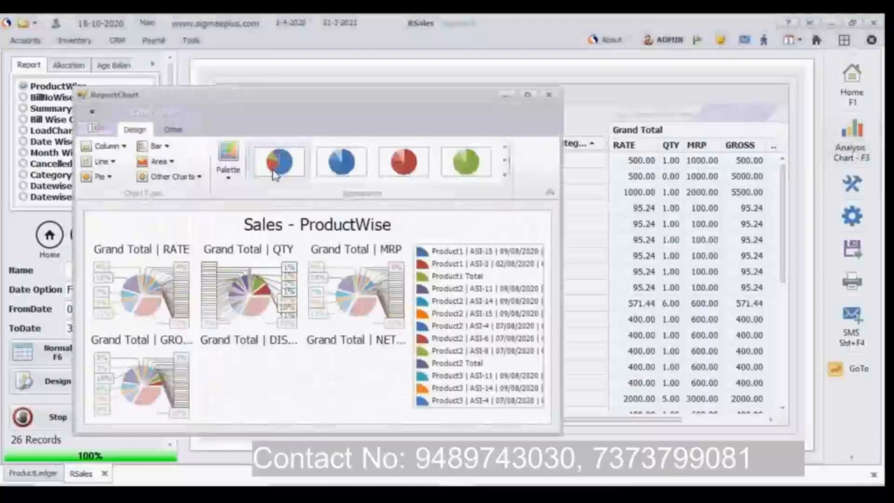
pyautogui.click(326, 168)
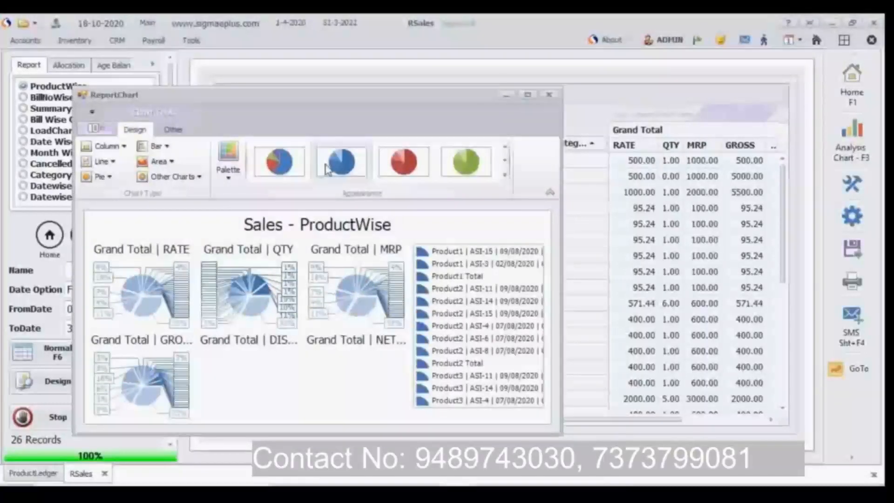
pyautogui.click(106, 179)
pyautogui.click(96, 215)
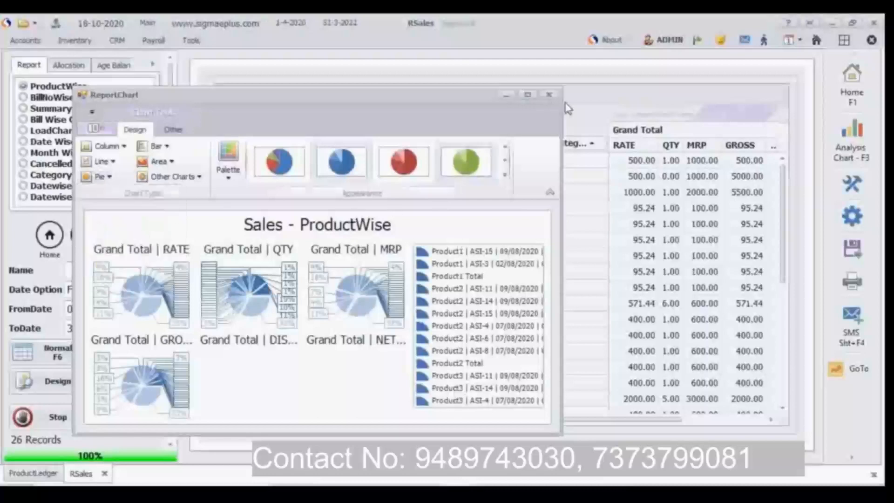
pyautogui.click(549, 95)
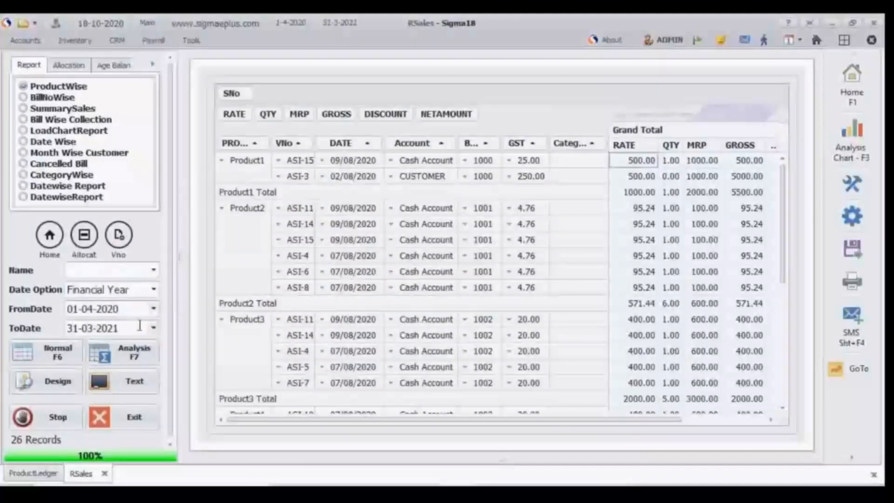
# Step: Open the print design of the Sales report's ProductWise group using the A4 format
pyautogui.click(54, 392)
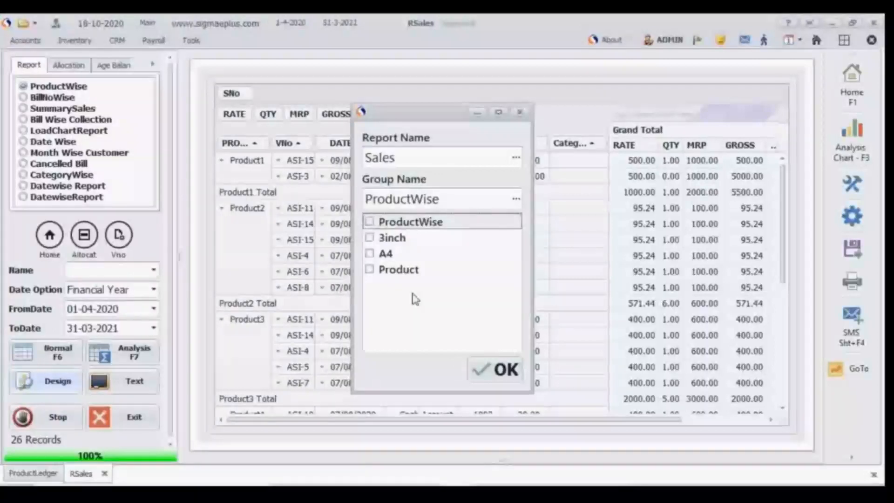
pyautogui.click(371, 256)
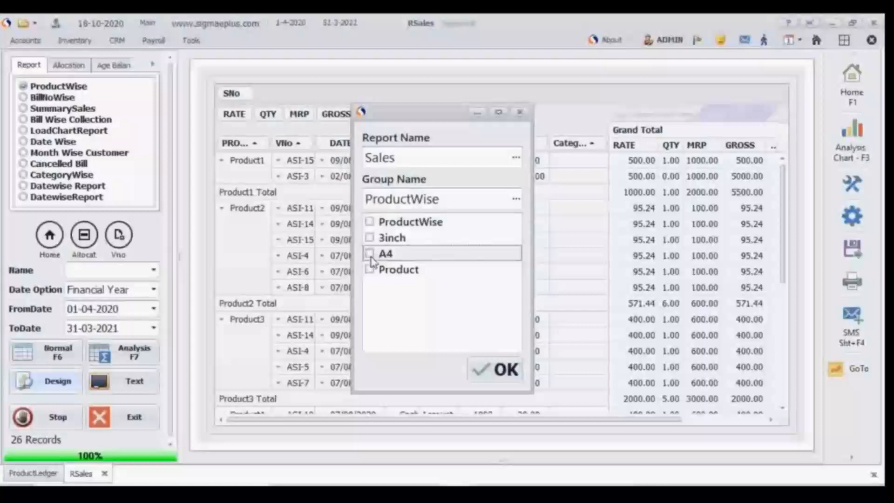
pyautogui.click(370, 255)
pyautogui.click(500, 369)
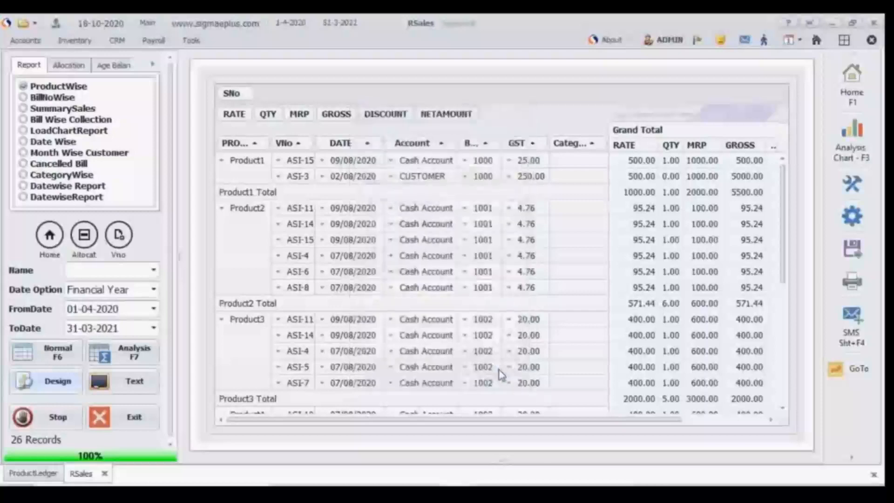